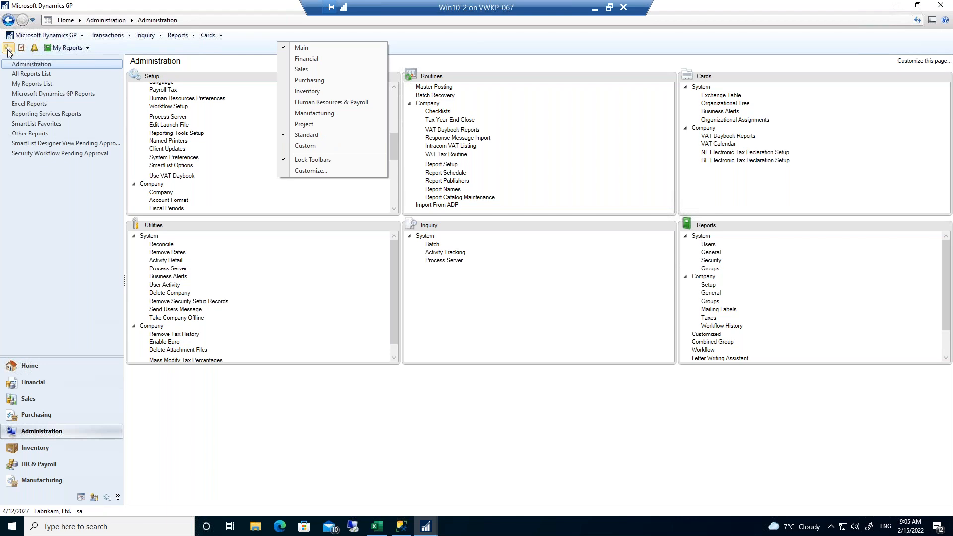
Open SmartList and run the default Customers list from the Sales folder.
left_click(190, 45)
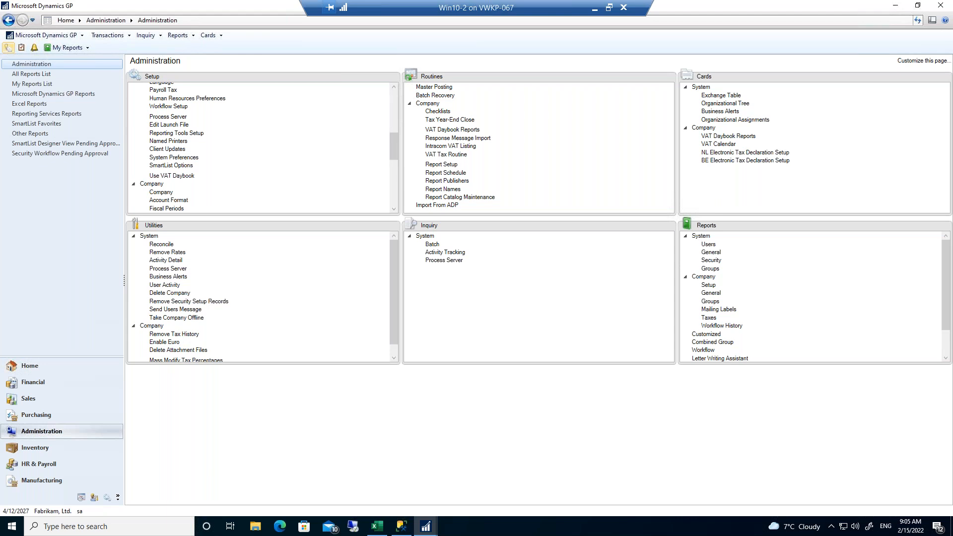
left_click(8, 48)
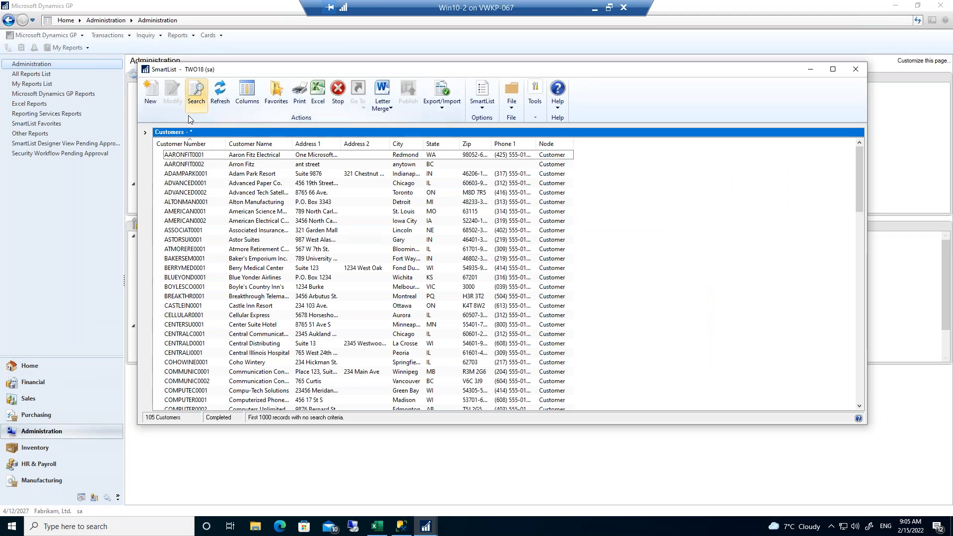
left_click(145, 132)
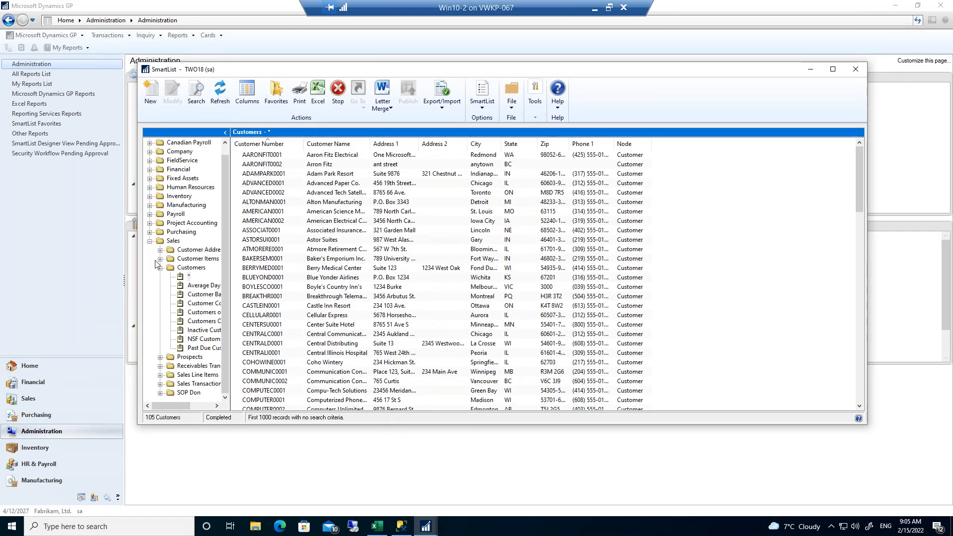
left_click(149, 241)
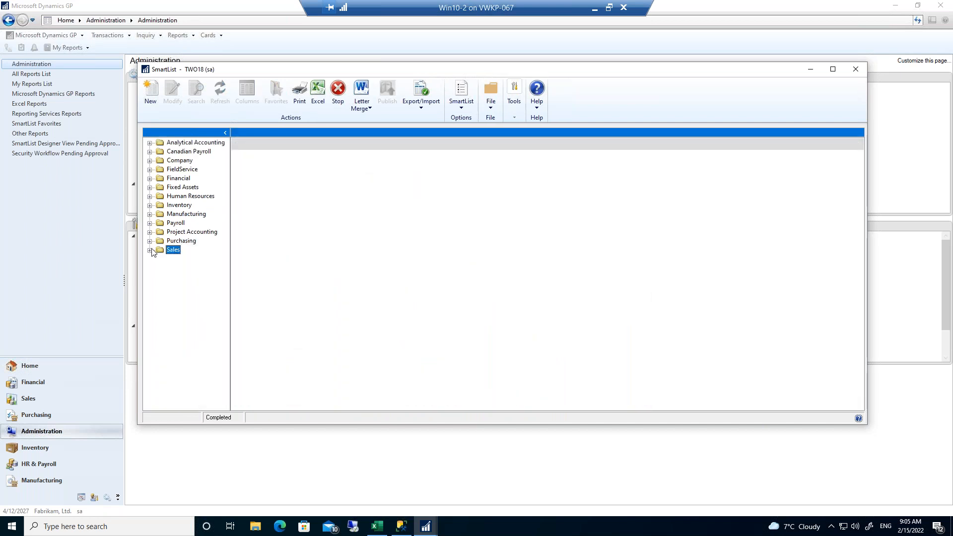
left_click(149, 250)
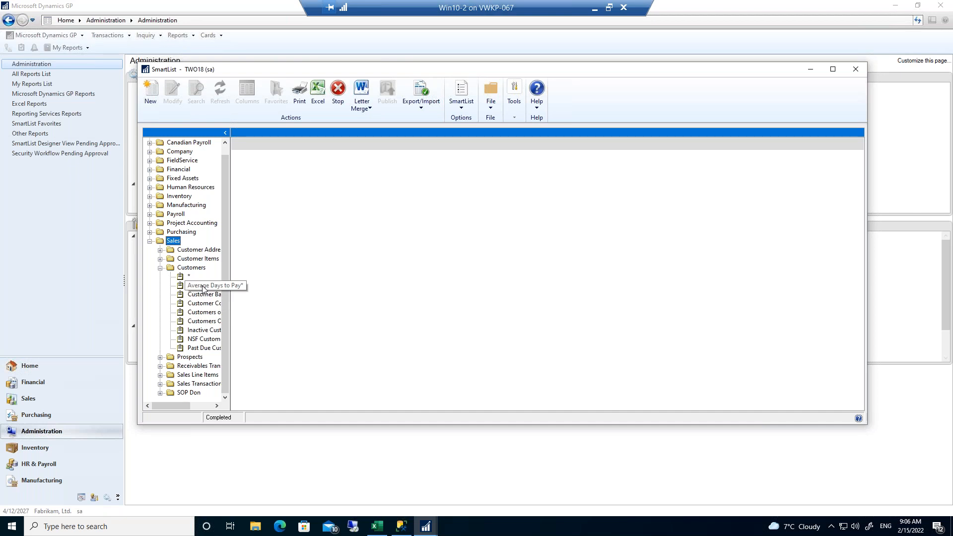
left_click(189, 276)
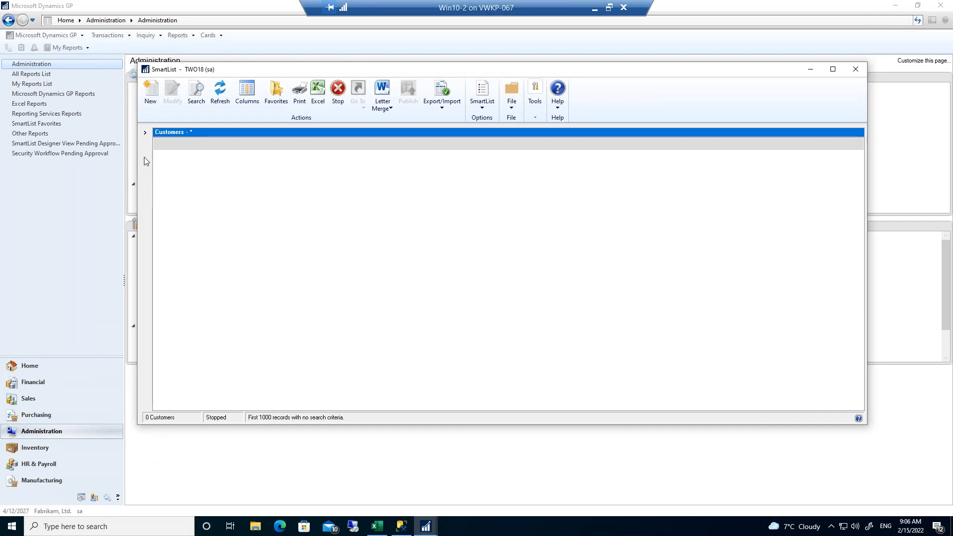
left_click(145, 132)
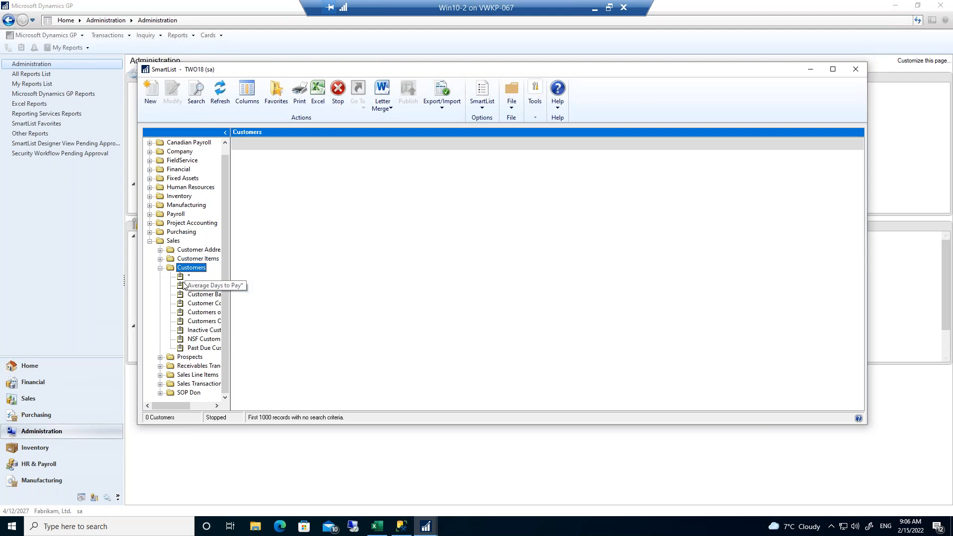
Check Process Monitor for running processes and run the Customer Balance favorite in SmartList.
left_click(26, 38)
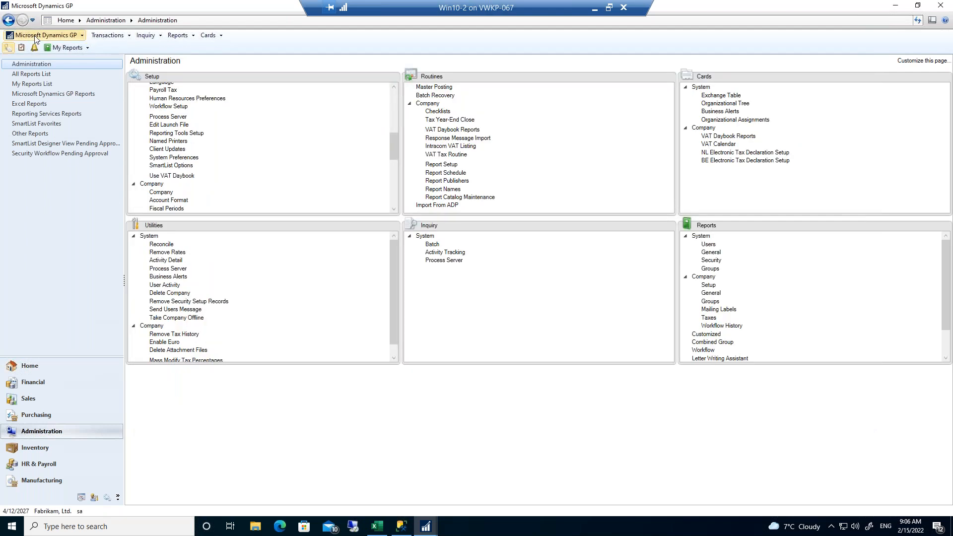
left_click(26, 38)
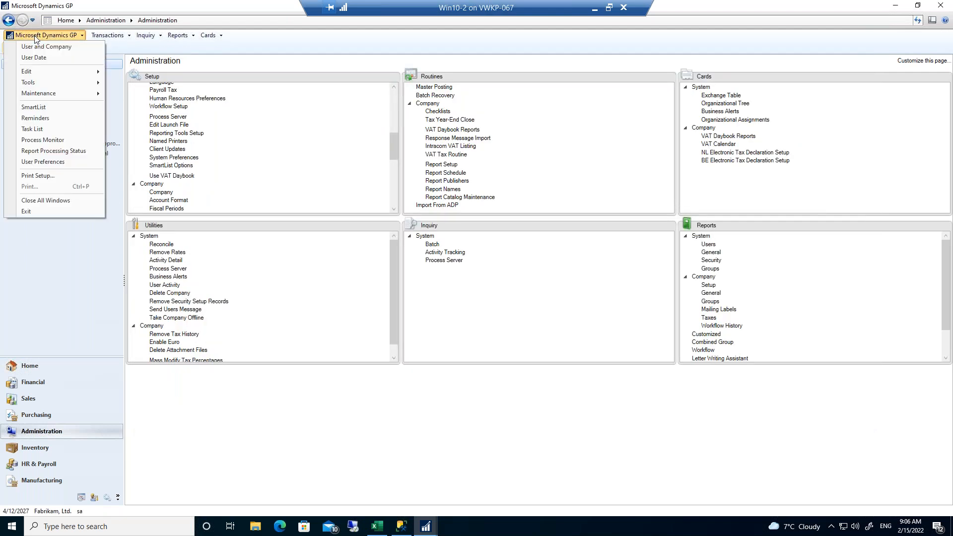
left_click(76, 142)
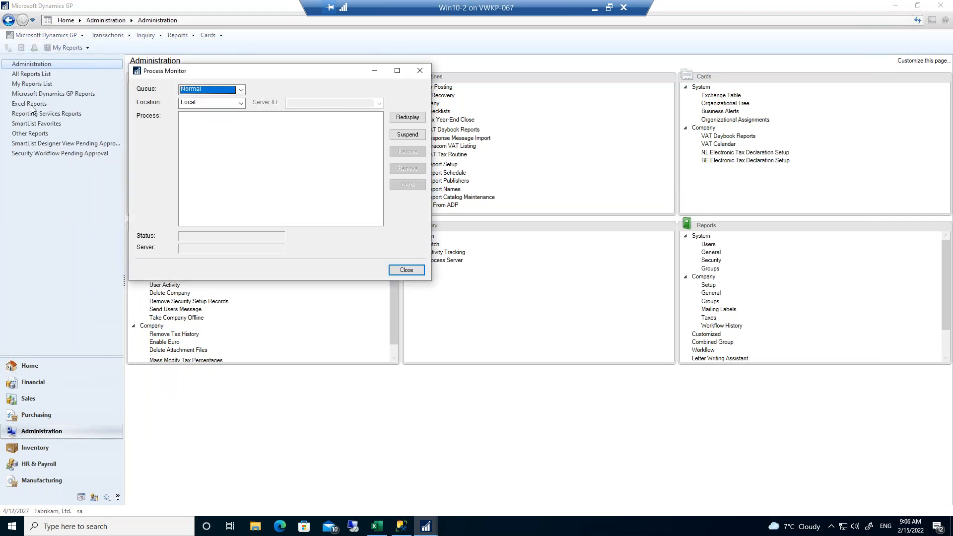
left_click(7, 49)
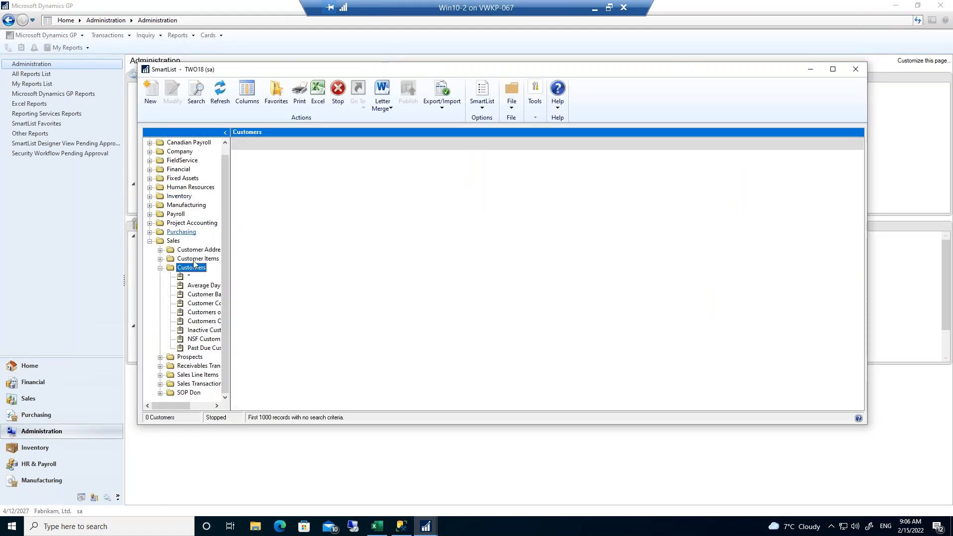
left_click(204, 295)
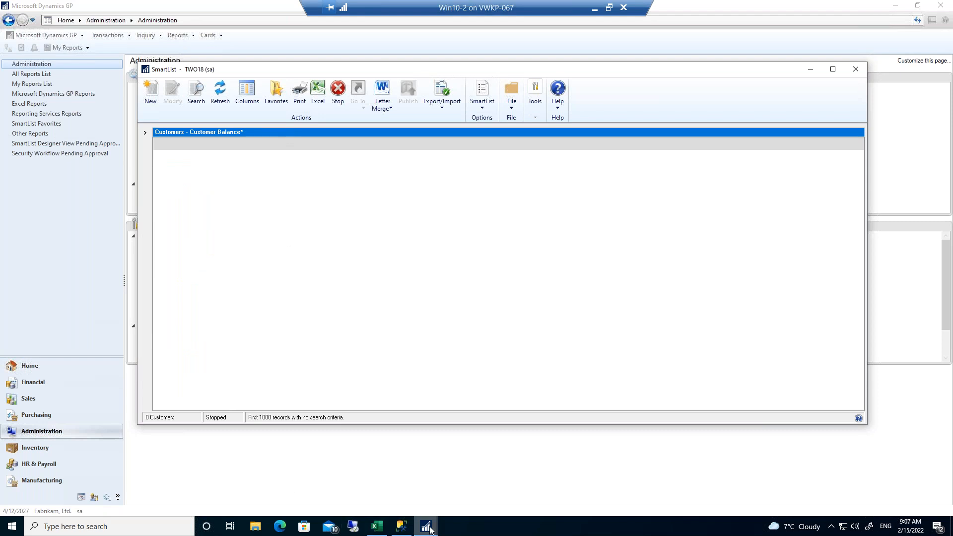
Close the leftover search, Company Setup Options, Company Setup, Process Monitor and Project Setup windows, discarding any changes.
mouse_move(430, 530)
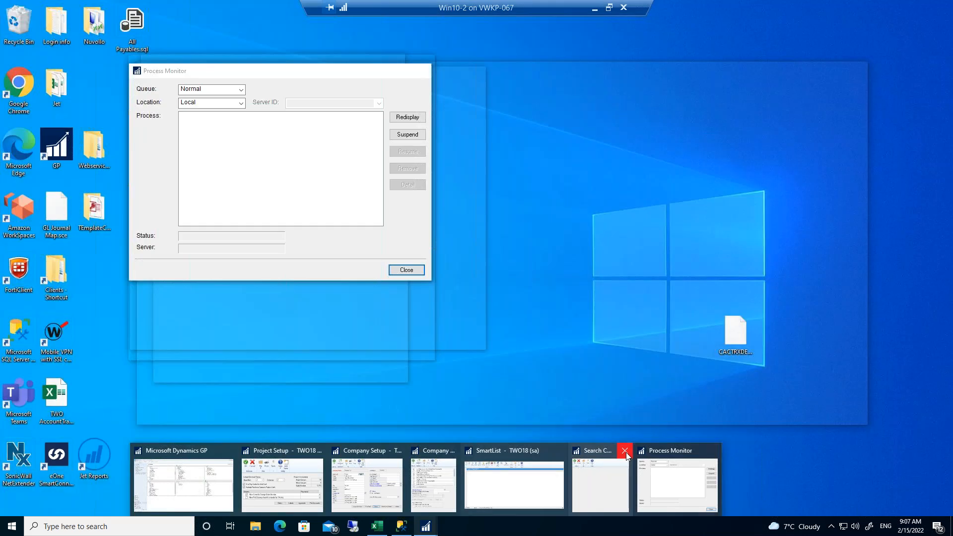
left_click(625, 451)
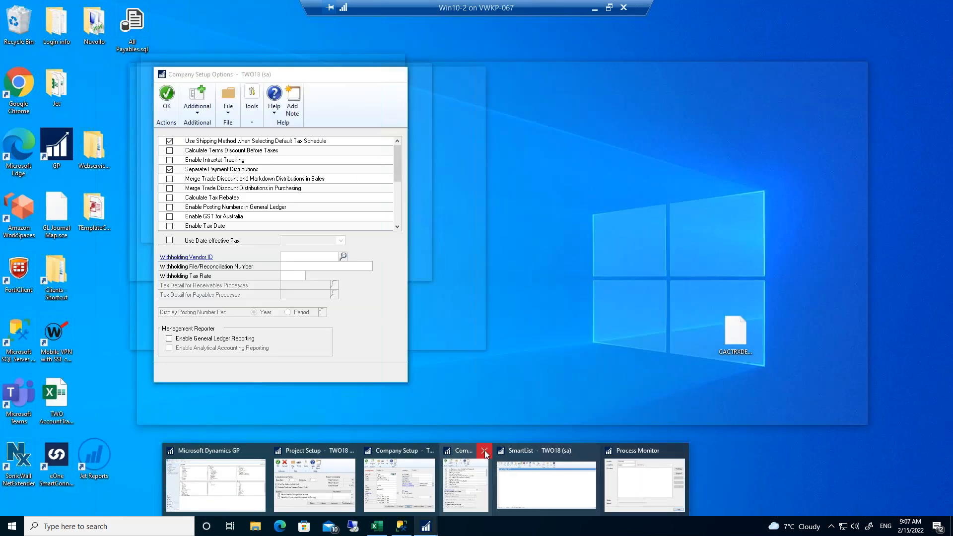
left_click(485, 451)
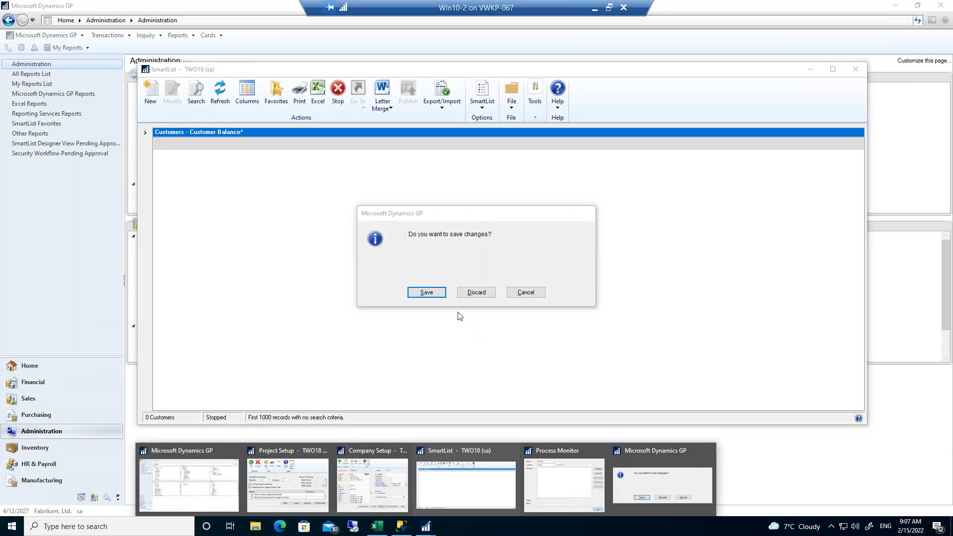
left_click(478, 291)
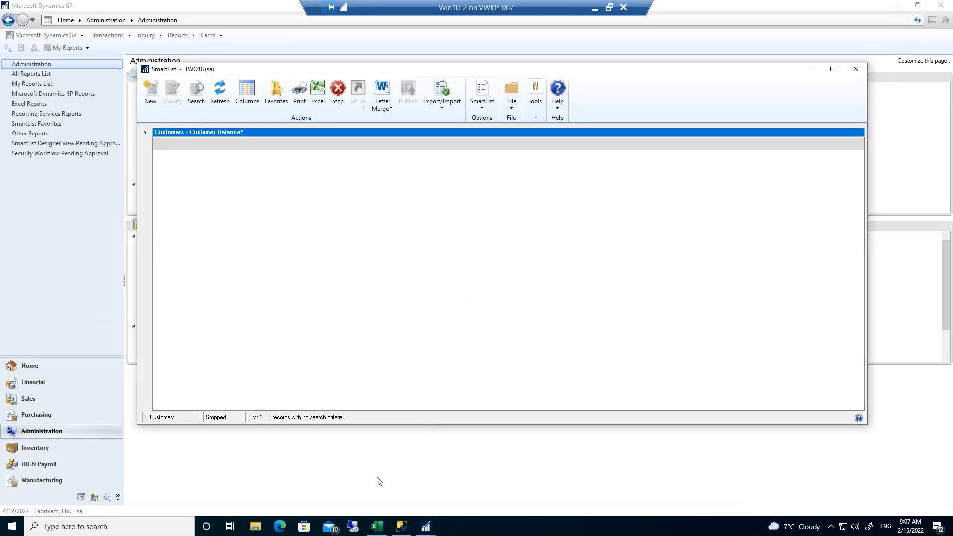
mouse_move(430, 531)
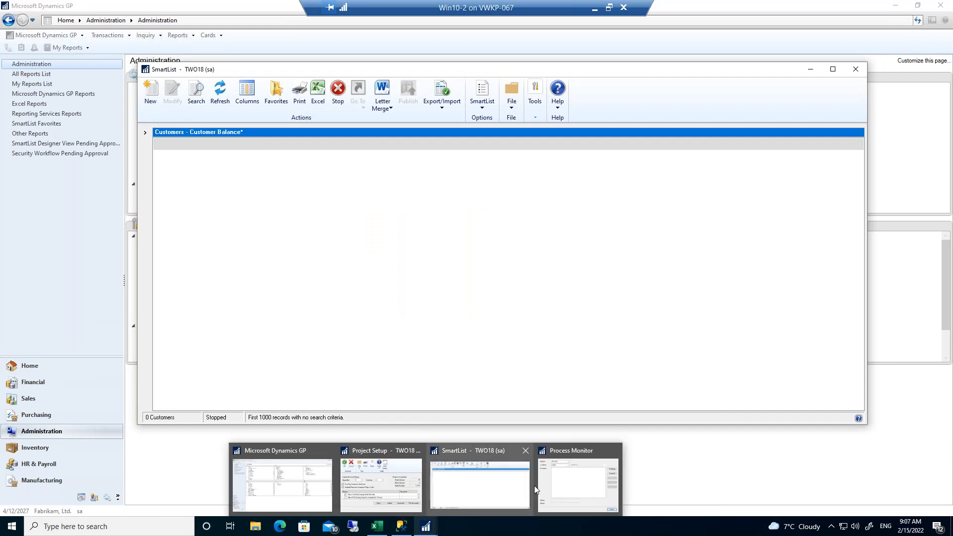
left_click(612, 452)
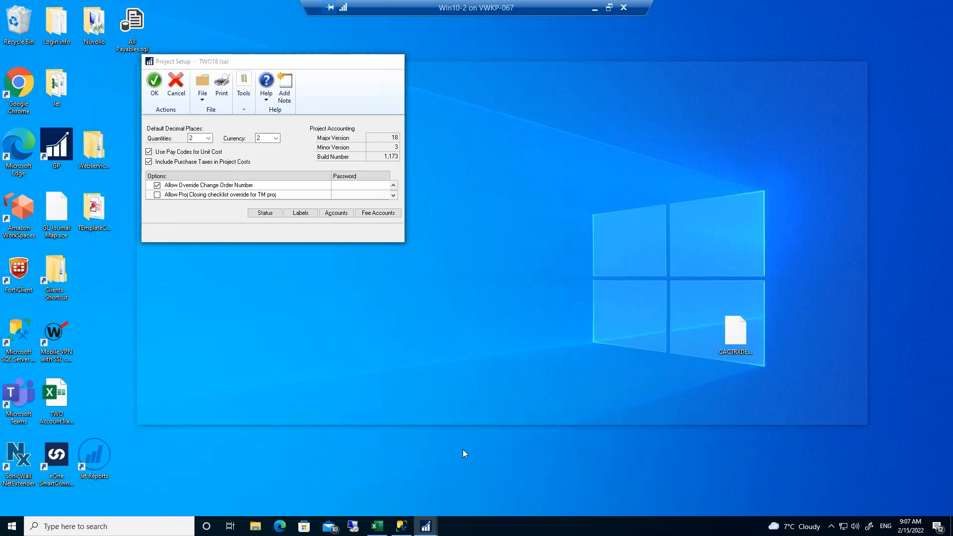
left_click(464, 453)
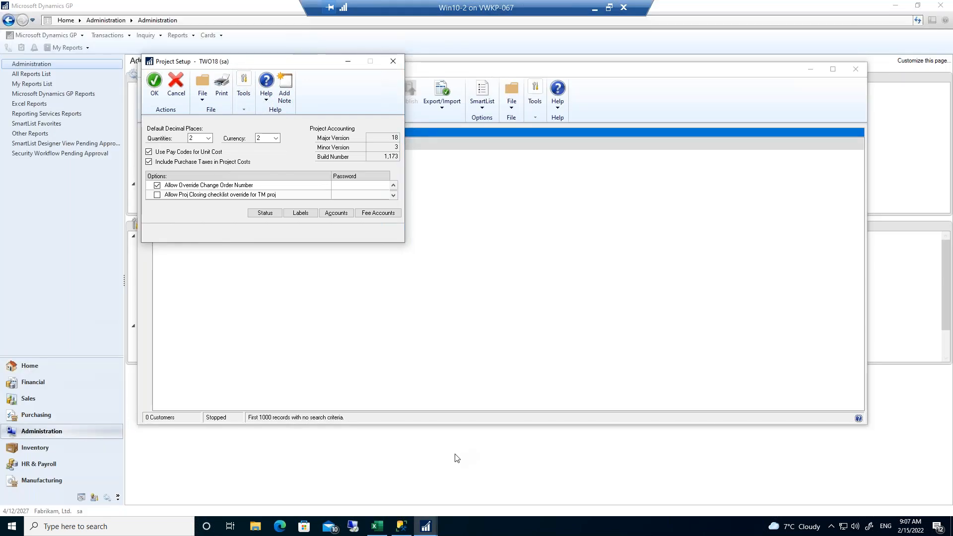
left_click(393, 63)
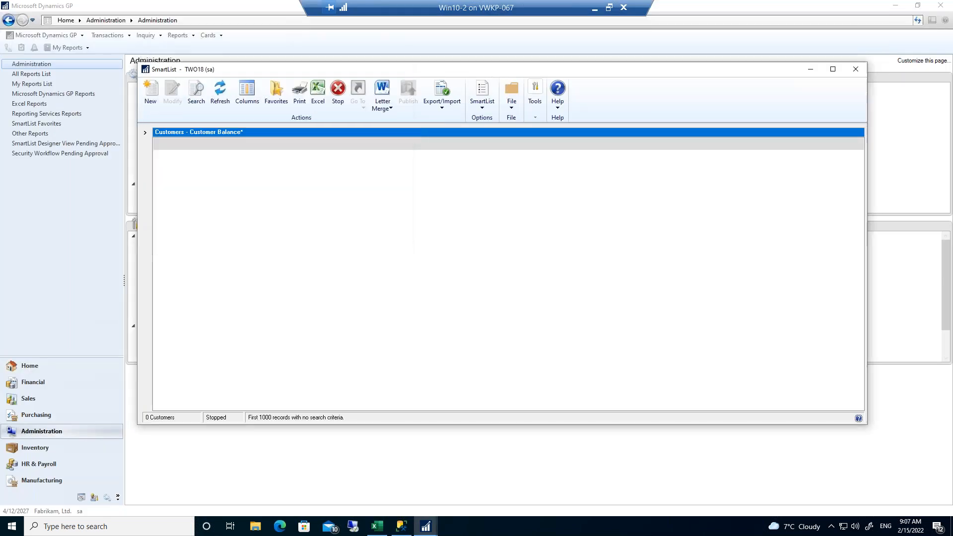
Close and reopen SmartList, list Customers from the Sales folder, and expand the Customers favorites.
left_click(428, 531)
left_click(486, 492)
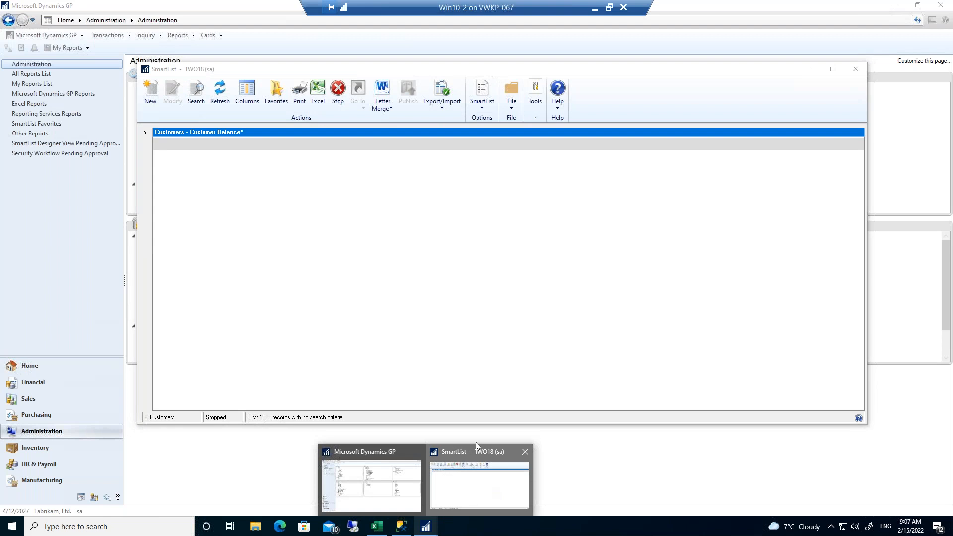
left_click(856, 69)
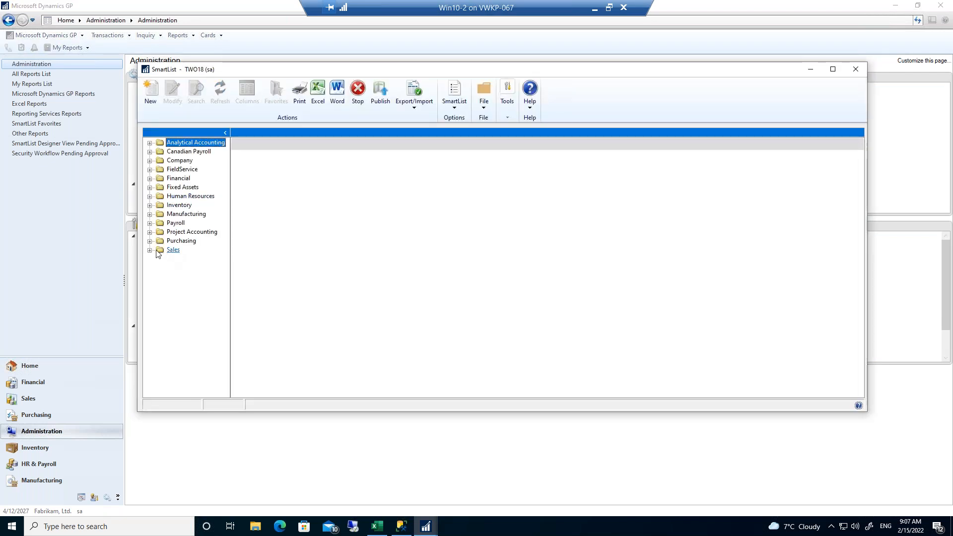
left_click(150, 250)
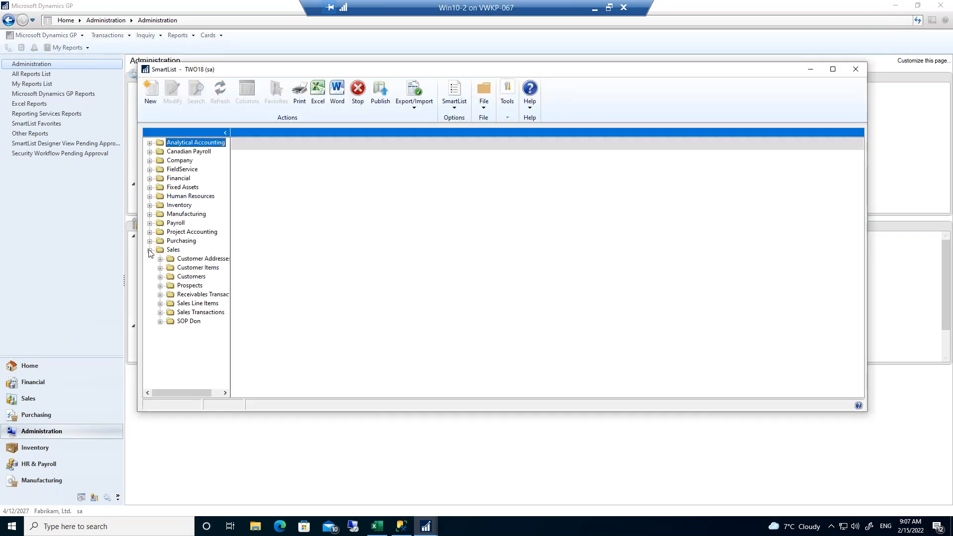
left_click(191, 276)
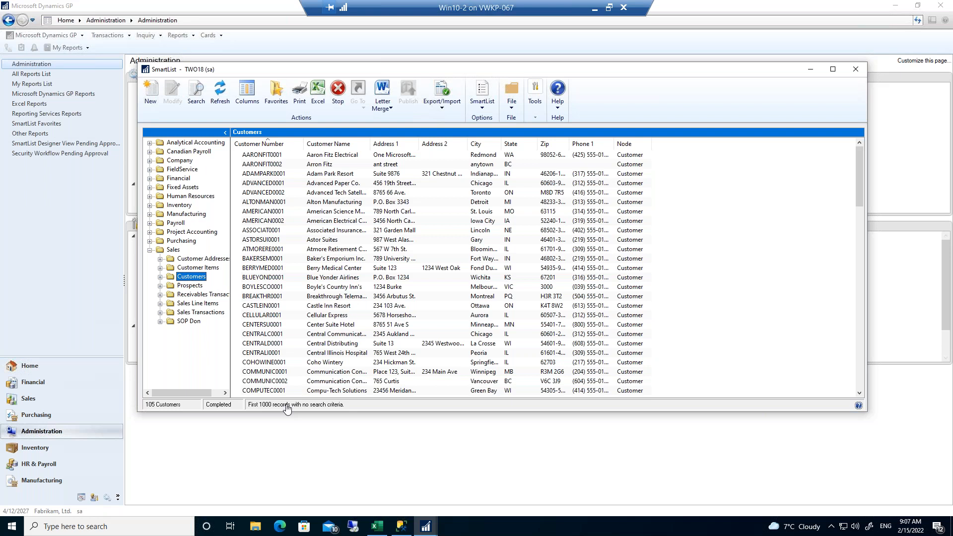
left_click(160, 279)
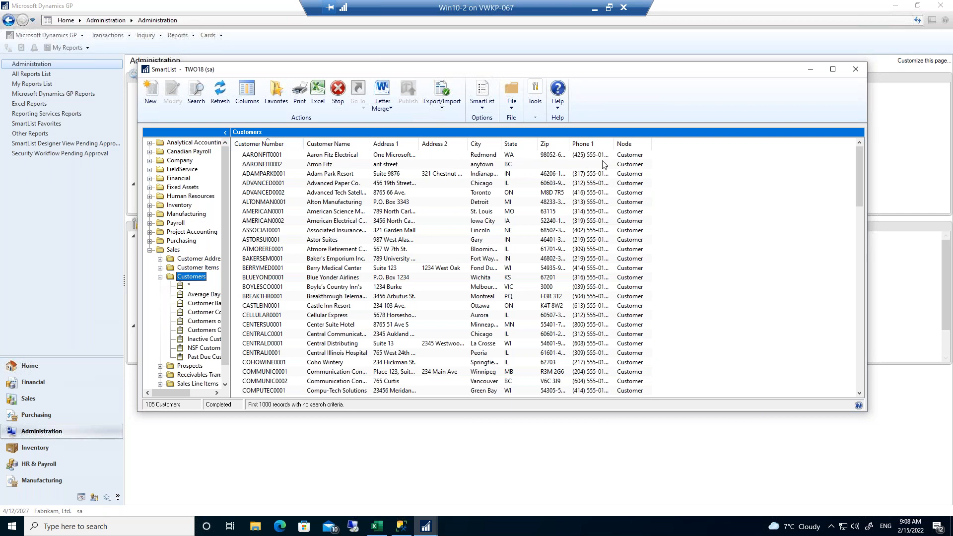
left_click_drag(568, 73, 585, 59)
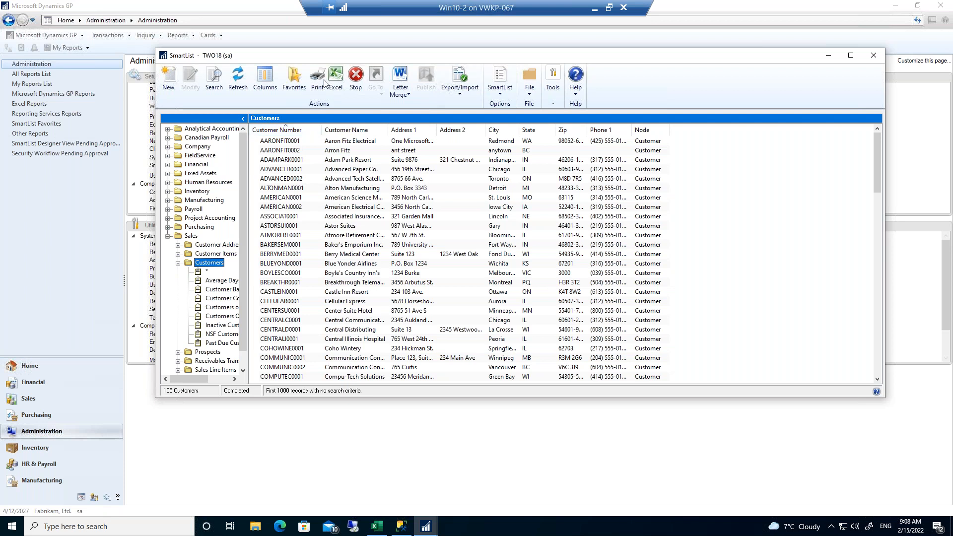
Open SmartList Options from the Administration system setup and choose the Customers category.
left_click(143, 159)
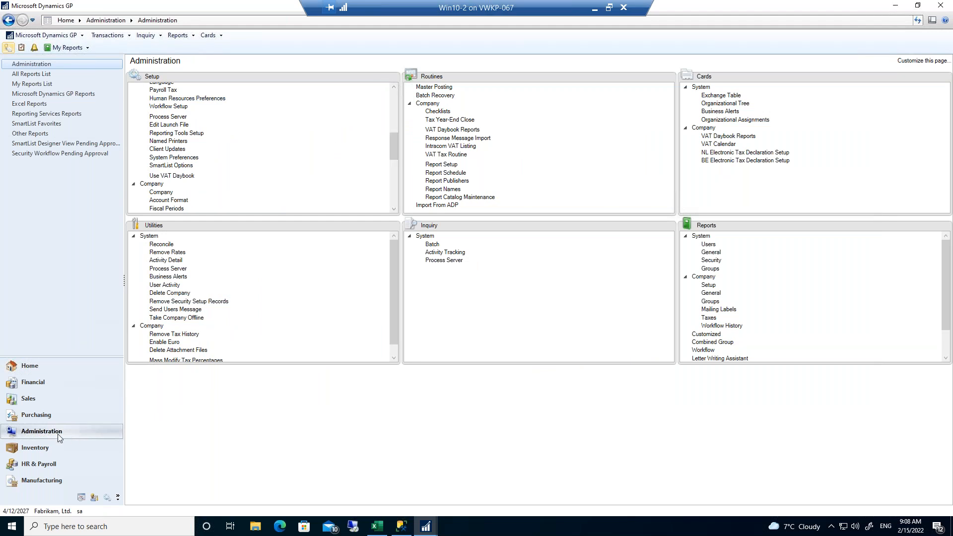
left_click(175, 166)
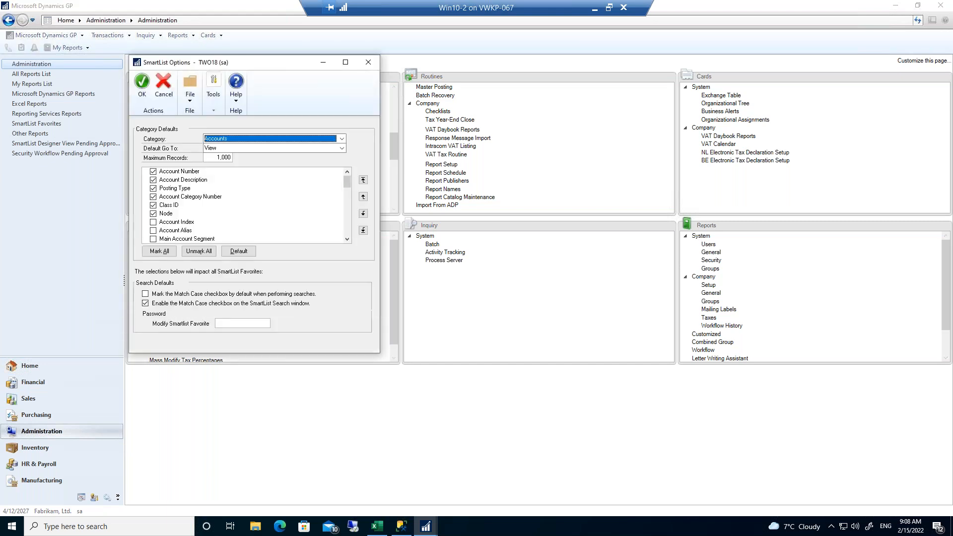
left_click(242, 139)
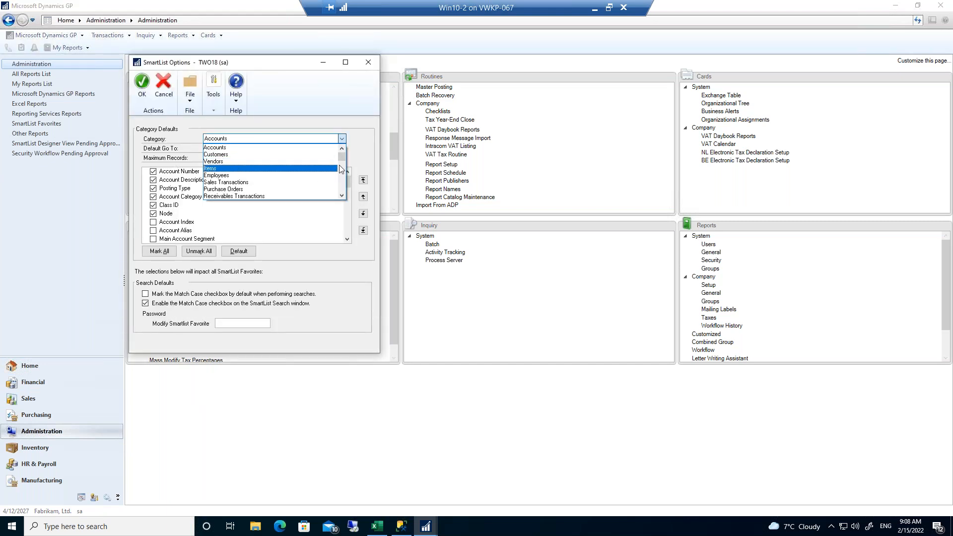
mouse_move(346, 157)
left_mouse_down()
mouse_move(343, 199)
mouse_move(347, 150)
left_mouse_up()
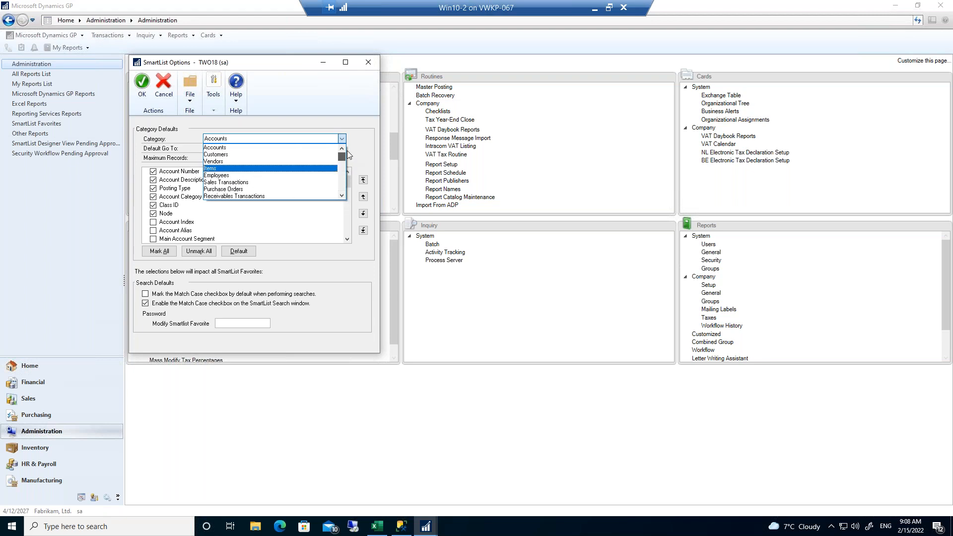
left_click(220, 155)
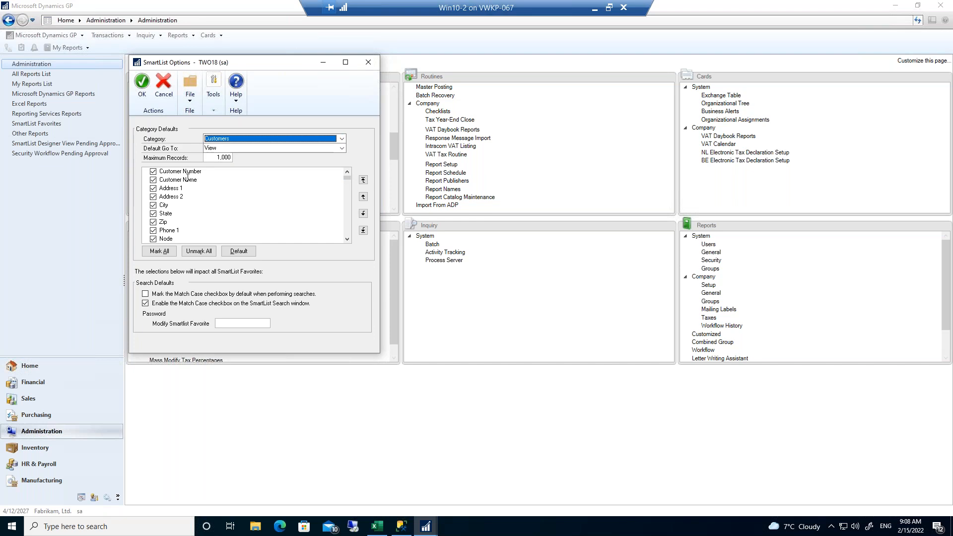
Include Customer Class and exclude Node, Address 1 and Address 2 from the default Customers columns, and save the options.
left_click(347, 240)
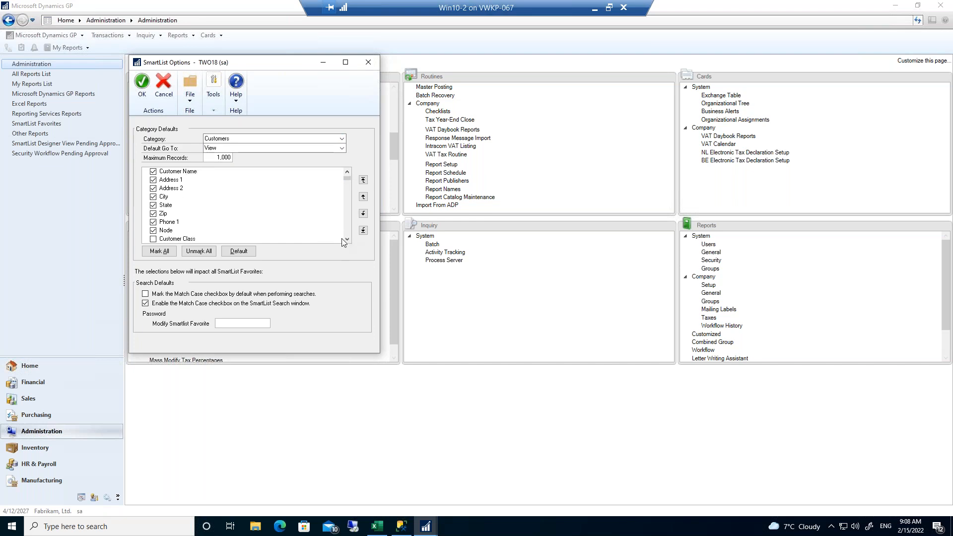
left_click(154, 239)
left_click(153, 230)
left_click(154, 222)
left_click(153, 188)
left_click(154, 180)
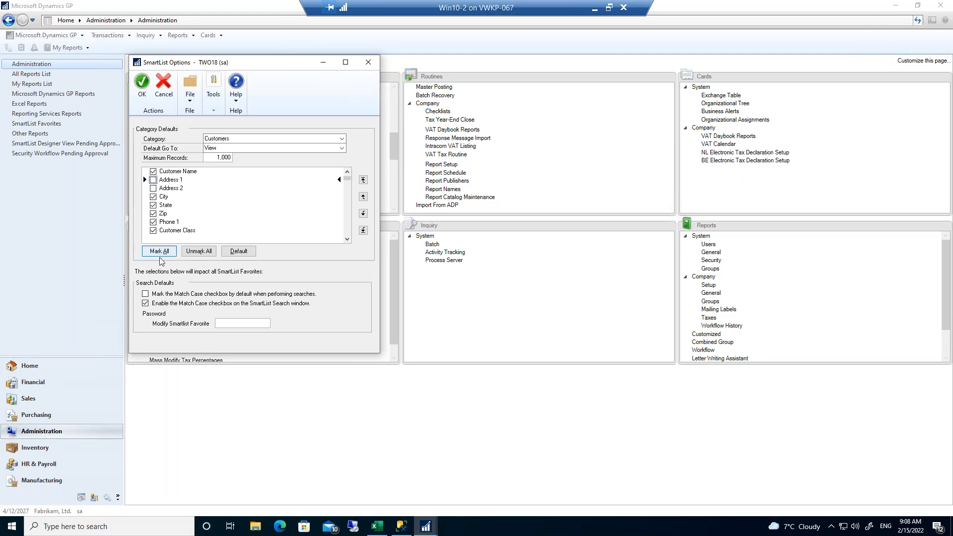
left_click(148, 82)
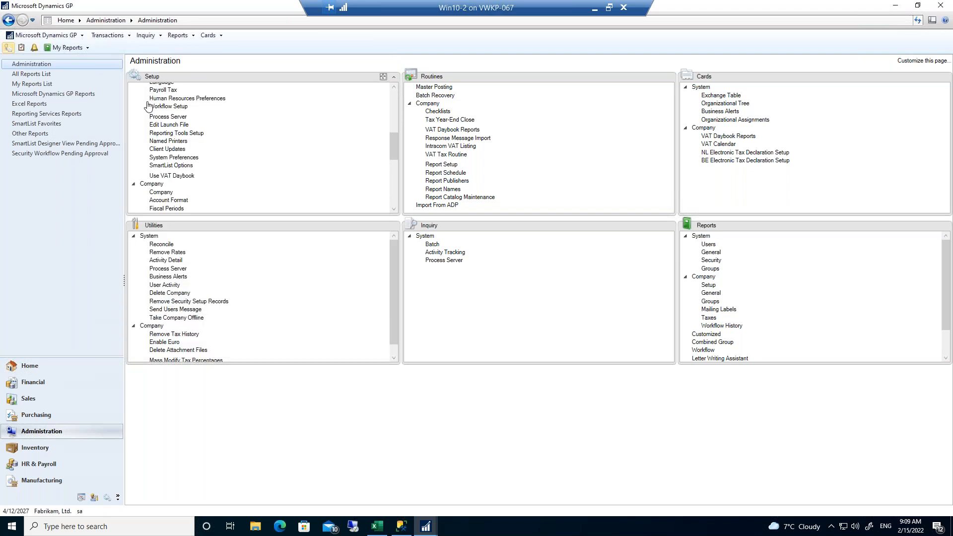
Return to SmartList, switch to the Purchasing folder and back to Customers to reload the list with its new default columns.
left_click(8, 48)
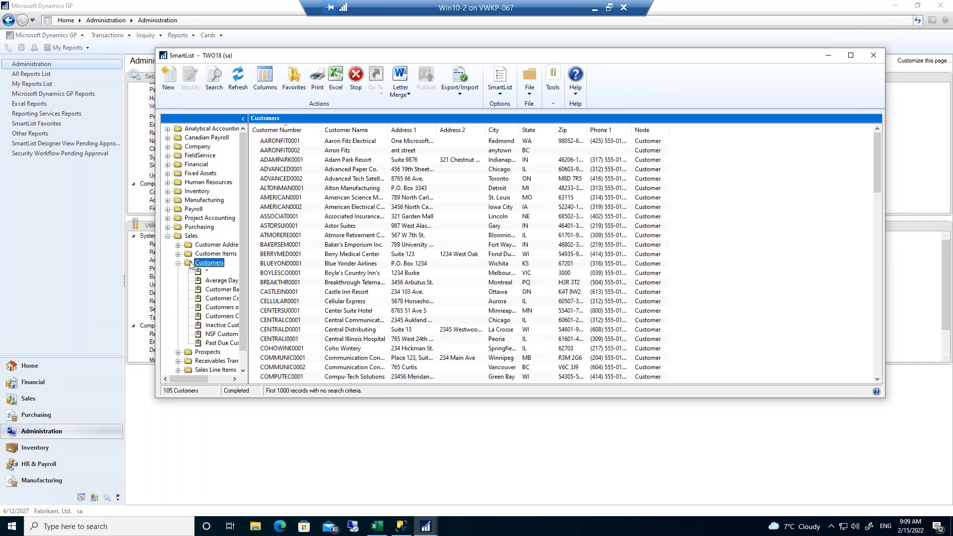
left_click(194, 227)
left_click(209, 265)
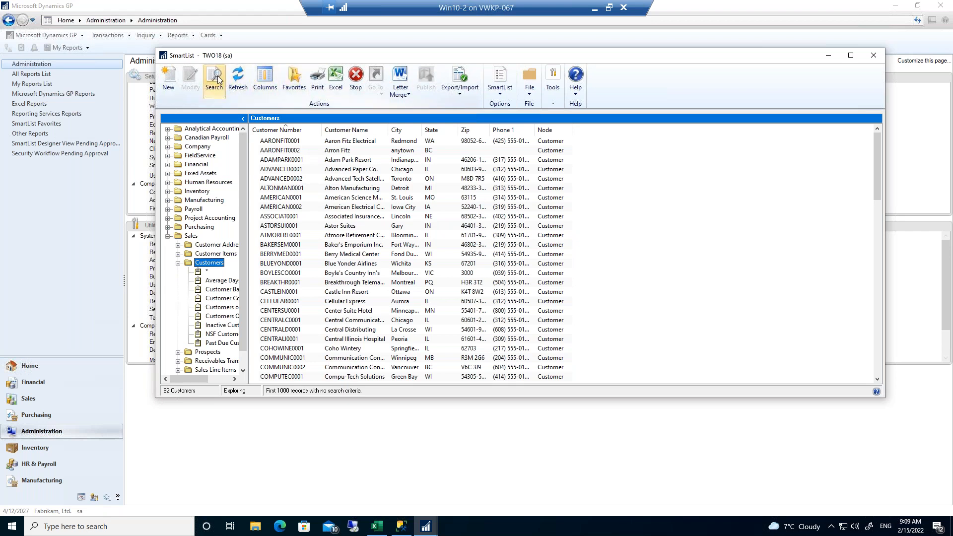
Add the Customer Class column to the current Customers list and apply the column display.
left_click(266, 79)
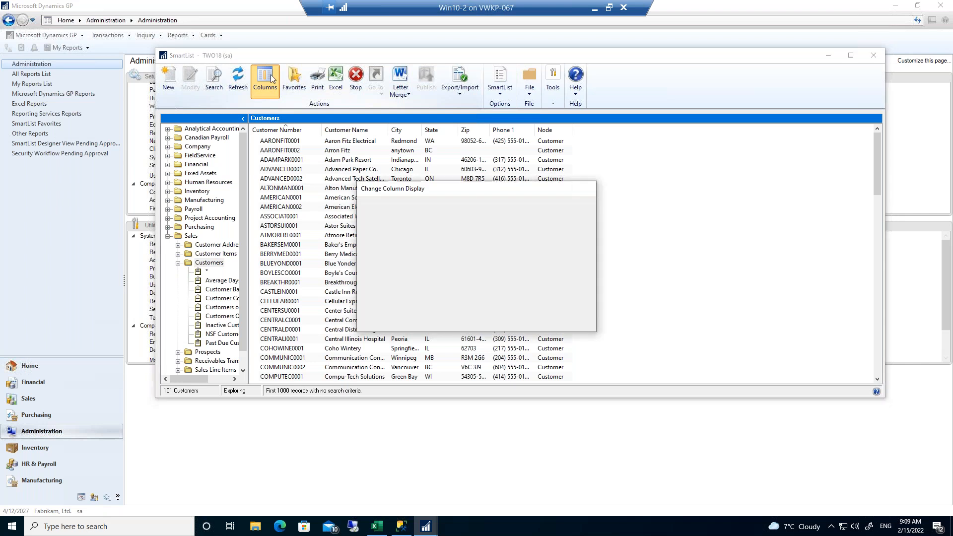
left_click(380, 317)
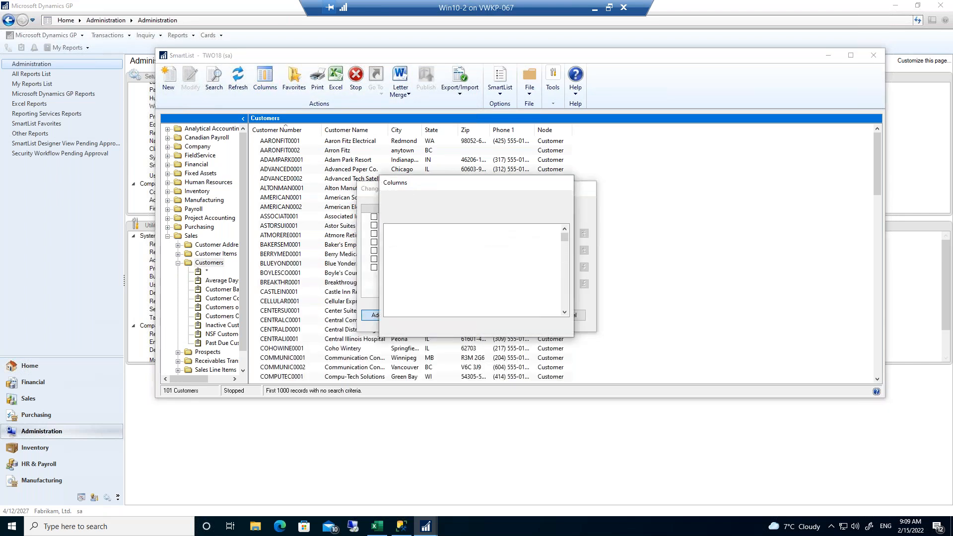
scroll(412, 283, "down", 7)
scroll(412, 287, "down", 2)
left_click(412, 289)
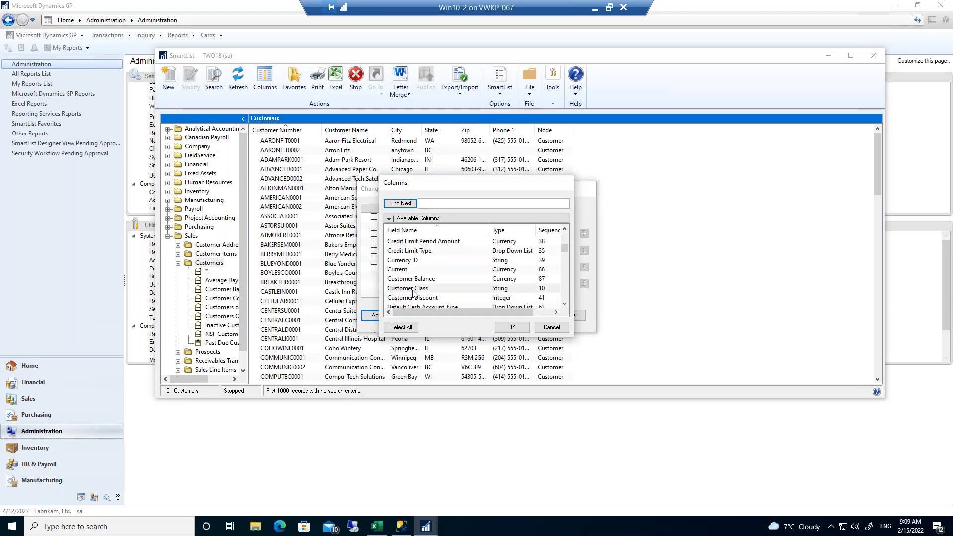
left_click(512, 328)
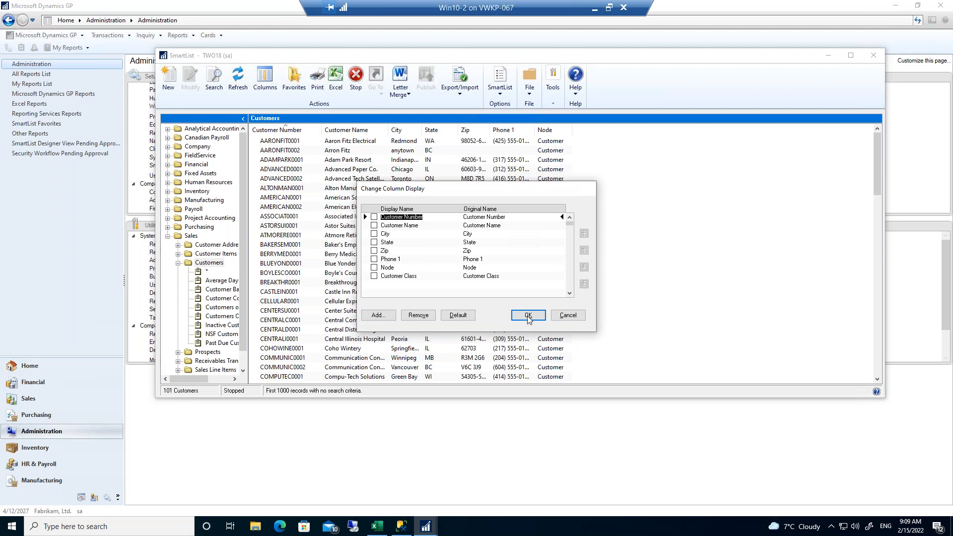
left_click(528, 316)
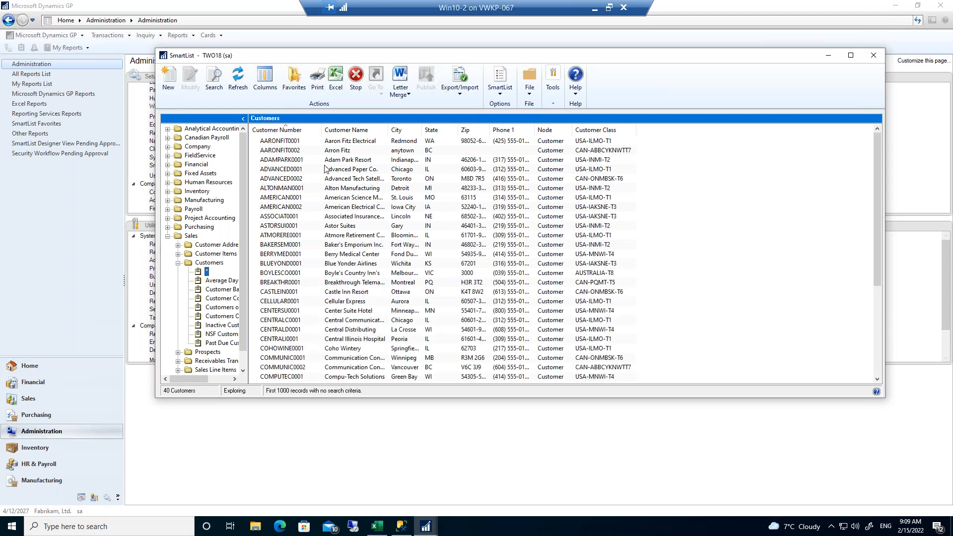
Move the Customer Class column up to directly after Customer Number and apply the new column order.
left_click(266, 78)
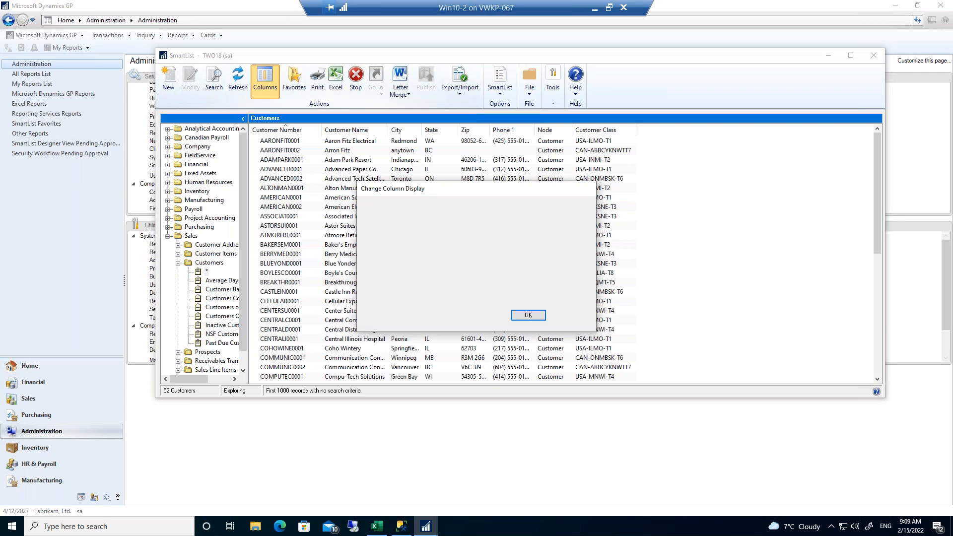
left_click(395, 276)
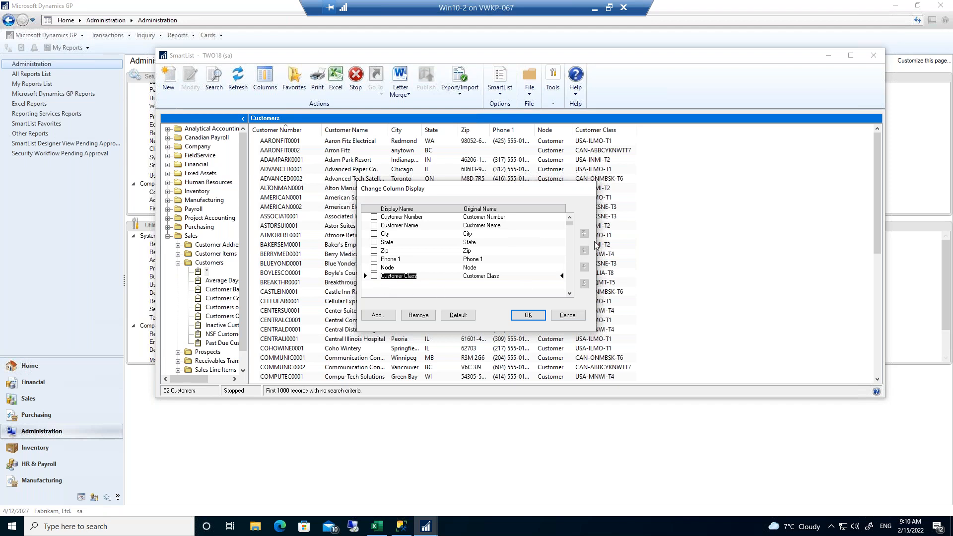
left_click(373, 276)
left_click(585, 251)
left_click(586, 251)
left_click(585, 251)
left_click(585, 250)
left_click(586, 251)
left_click(586, 251)
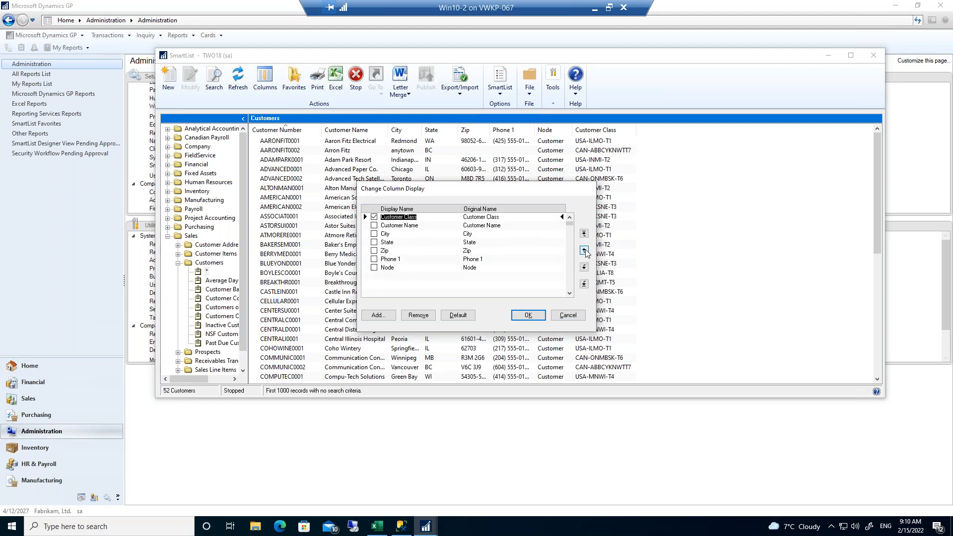
left_click(528, 315)
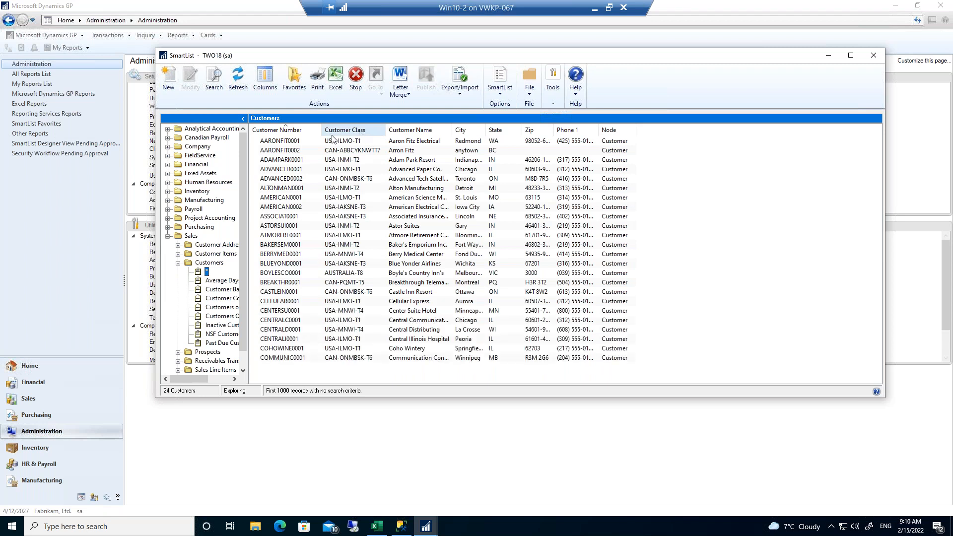
Sort the Customers list by Customer Class in ascending order and look through the class groups.
left_click(362, 133)
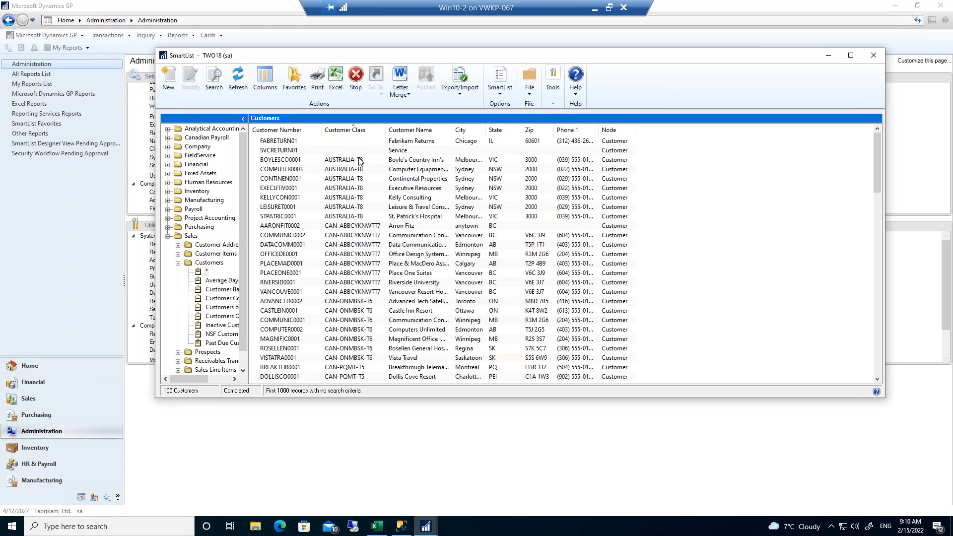
scroll(355, 302, "down", 13)
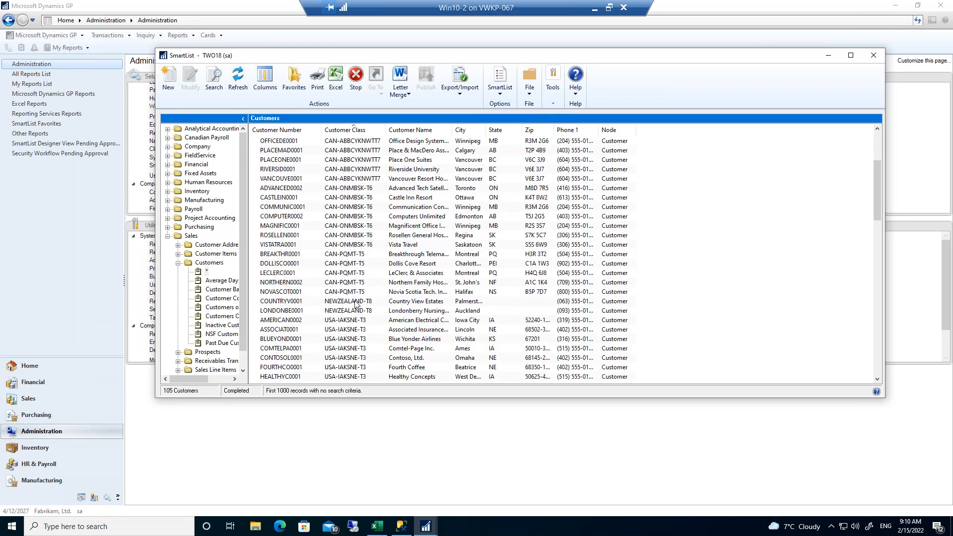
scroll(355, 294, "up", 6)
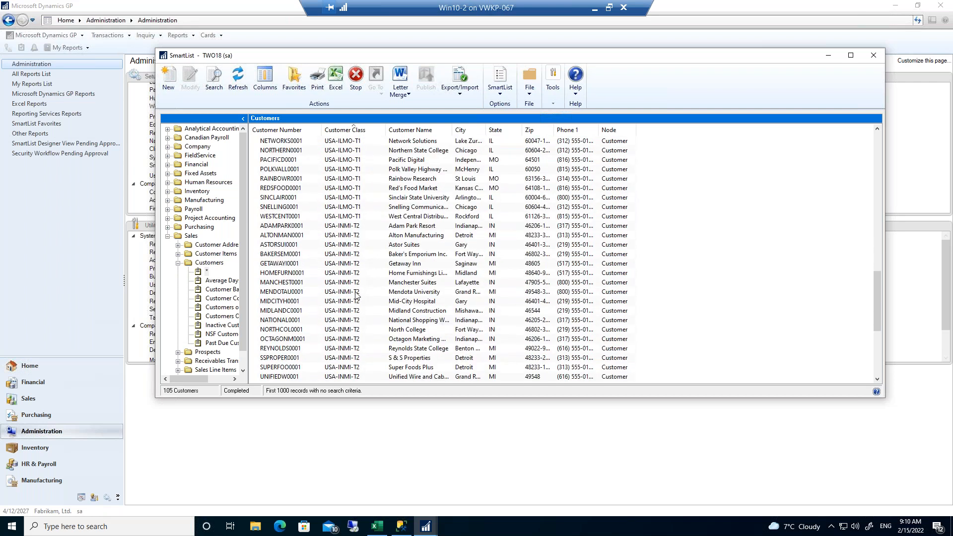
scroll(355, 294, "up", 6)
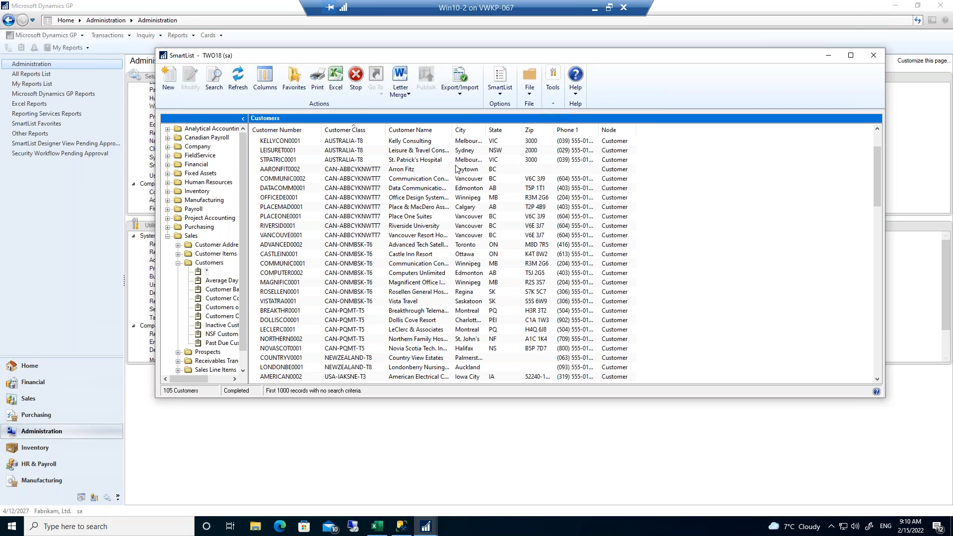
Remove the Node column from the Customers list, add Customer Balance instead, and apply the column display.
left_click(266, 80)
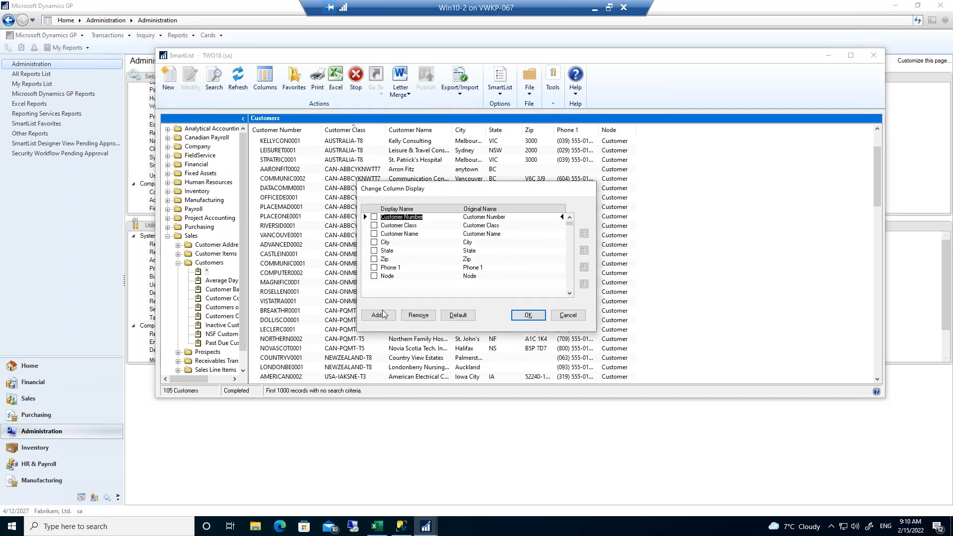
left_click(374, 278)
left_click(422, 320)
left_click(378, 315)
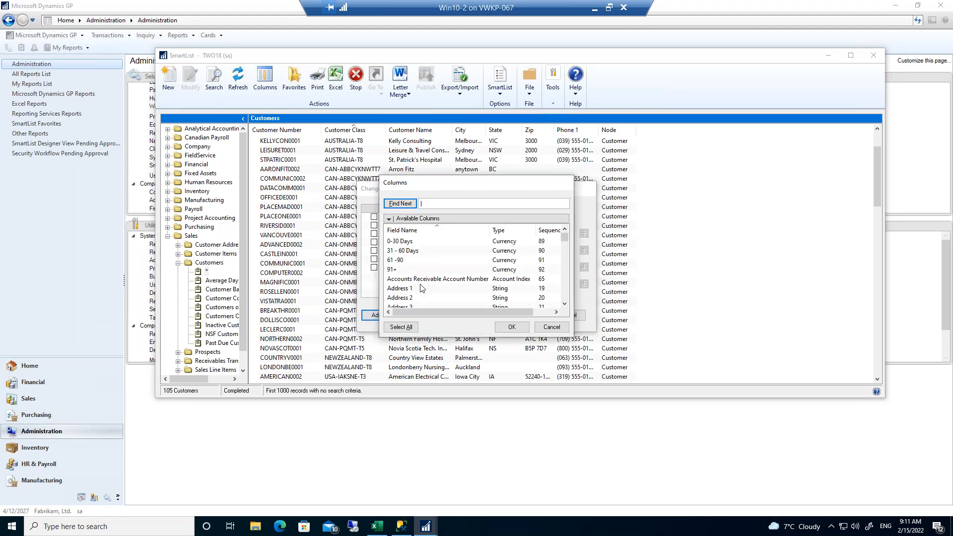
scroll(424, 283, "down", 4)
scroll(425, 283, "down", 2)
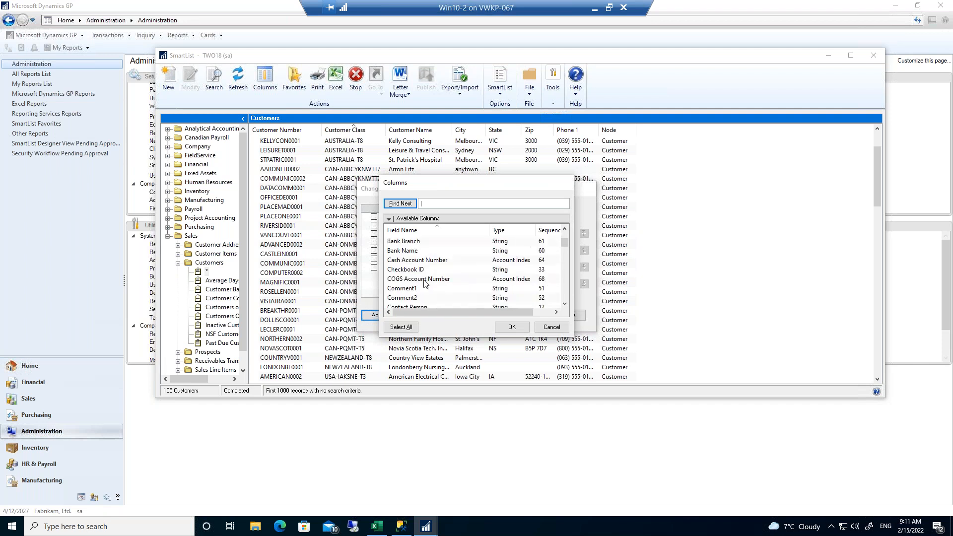
scroll(425, 283, "down", 5)
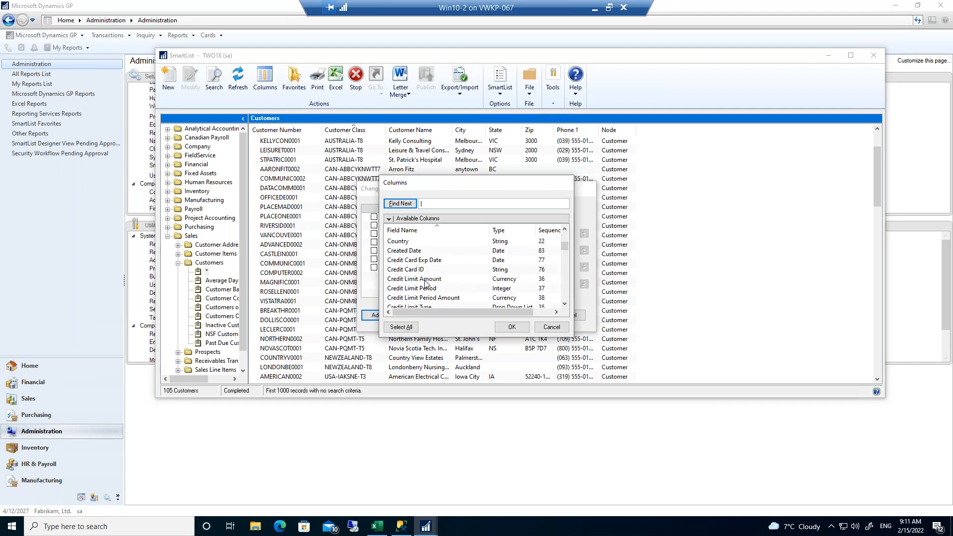
left_click(426, 281)
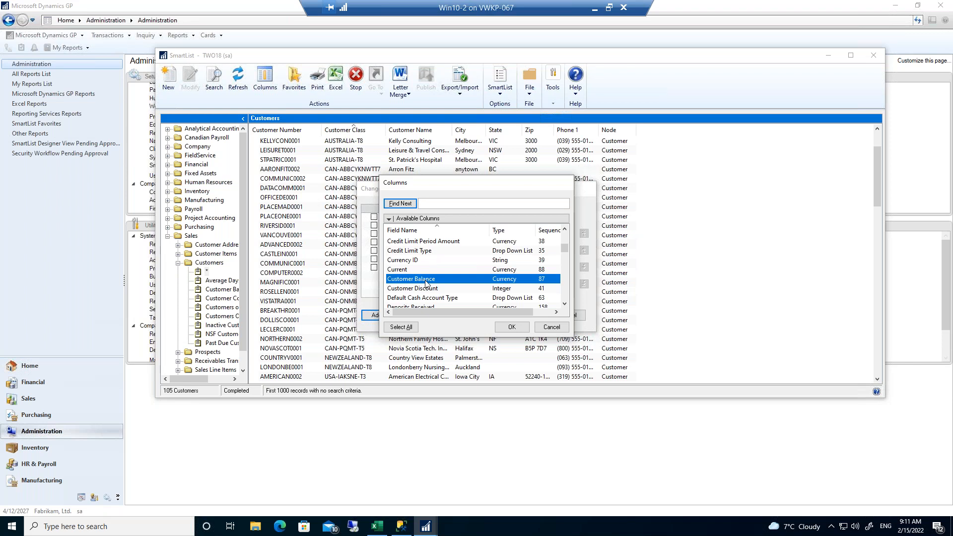
double_click(426, 281)
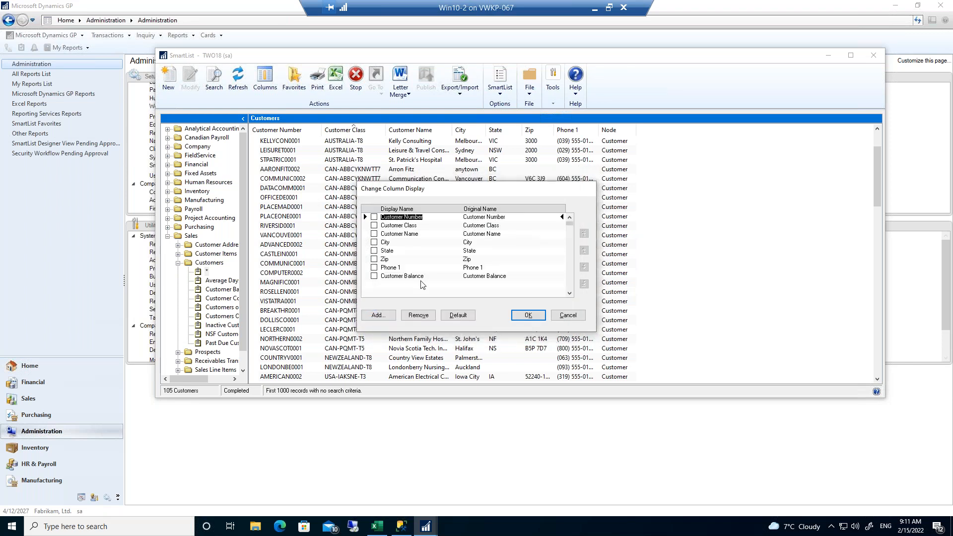
left_click(524, 316)
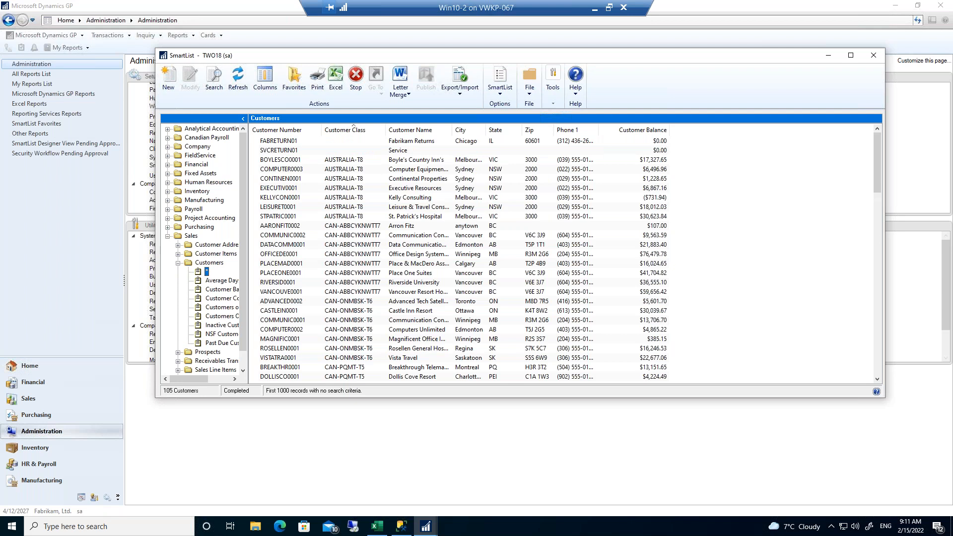
Examine the Customer Balance values for negative and zero amounts throughout the Customers list.
left_click(652, 197)
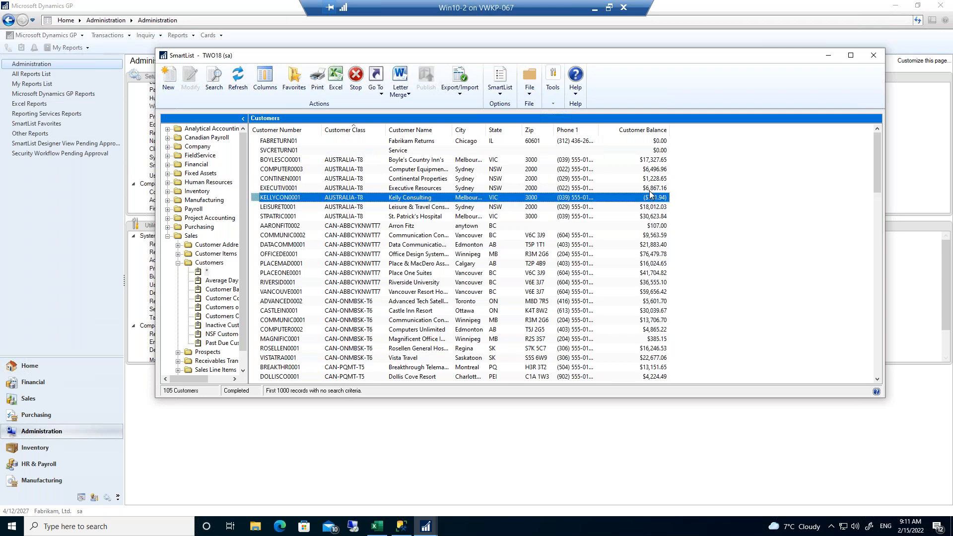
scroll(651, 197, "down", 8)
scroll(652, 198, "down", 10)
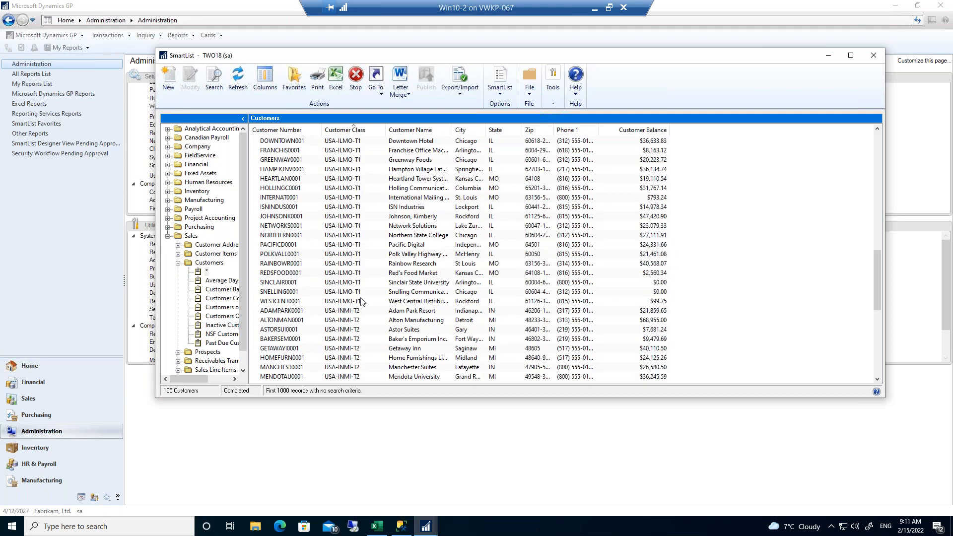
scroll(577, 310, "down", 7)
scroll(578, 310, "down", 2)
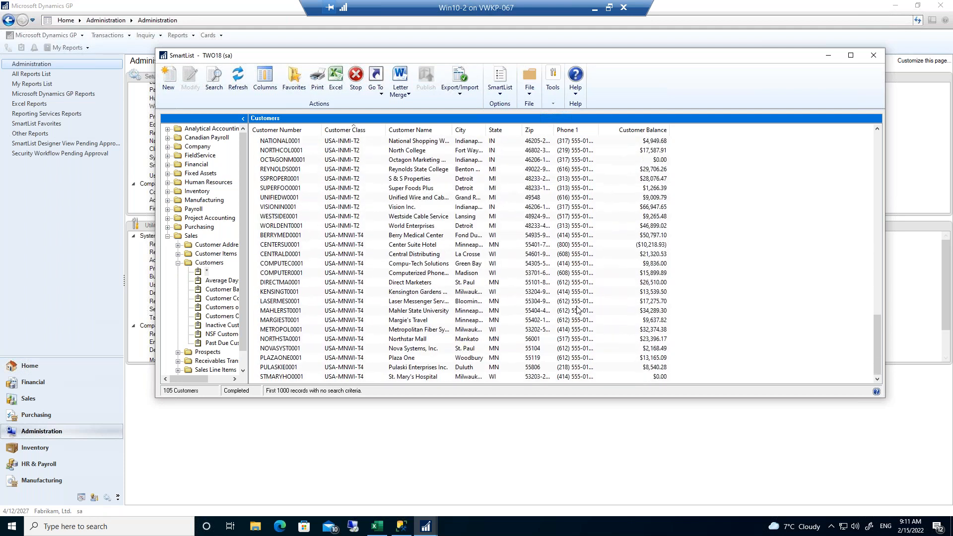
scroll(577, 308, "up", 20)
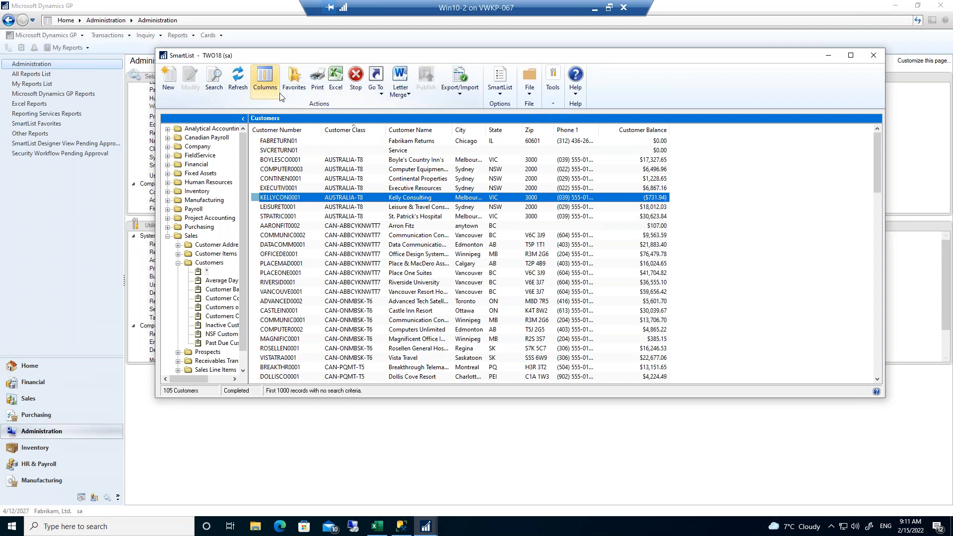
Search the Customers list for records where Customer Balance is not equal to 0.
left_click(215, 75)
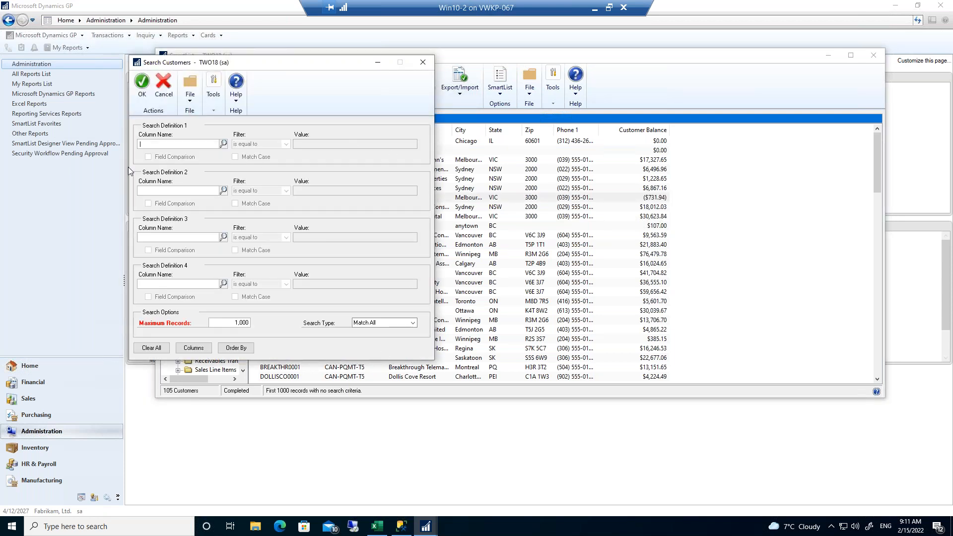
left_click(227, 144)
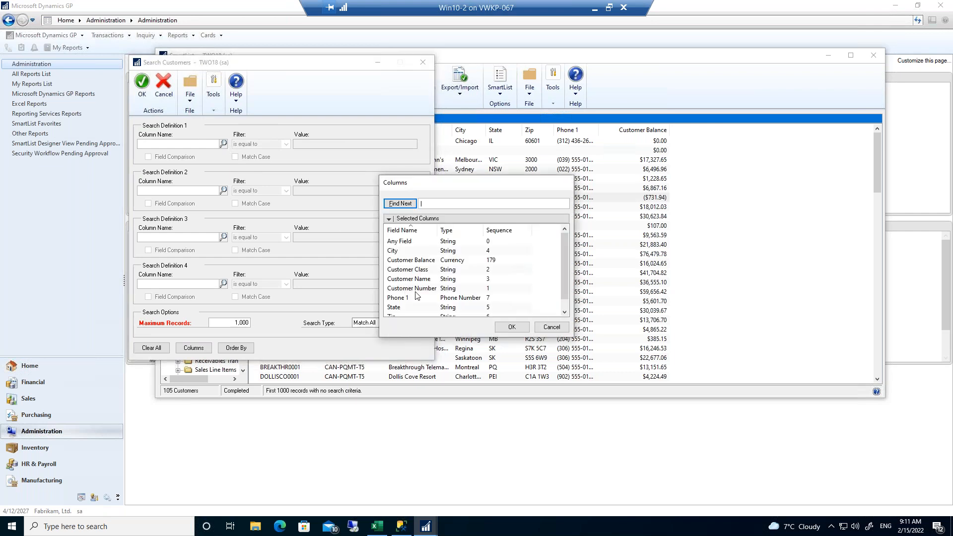
double_click(414, 260)
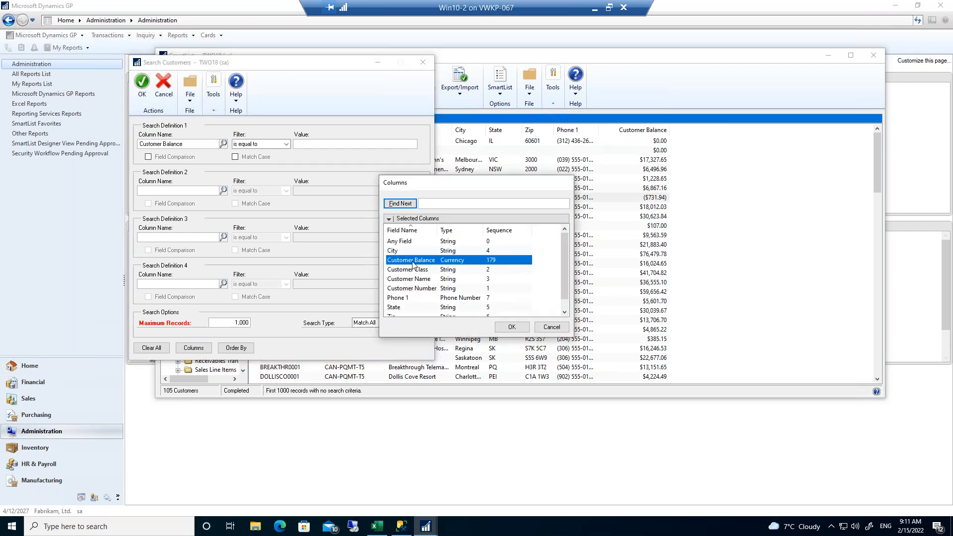
left_click(287, 144)
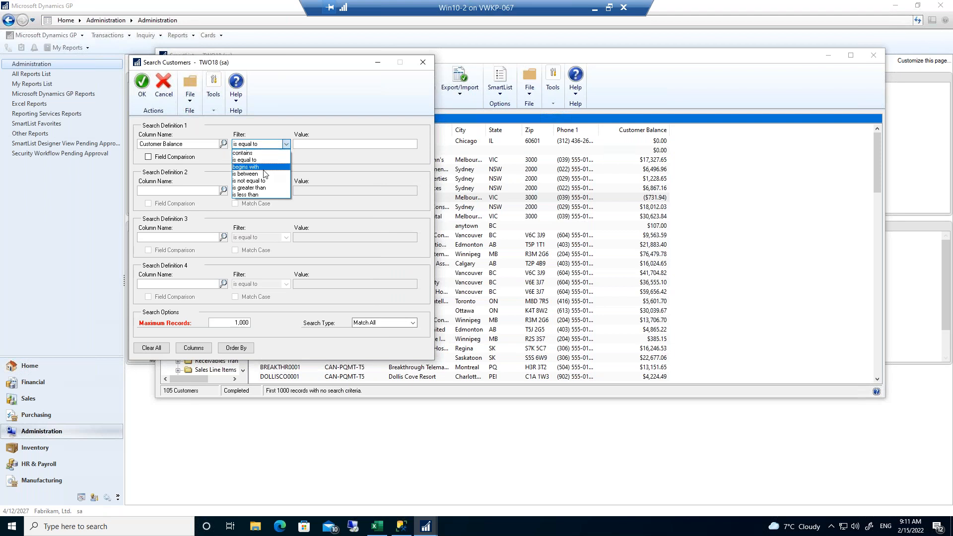
left_click(263, 181)
left_click(302, 144)
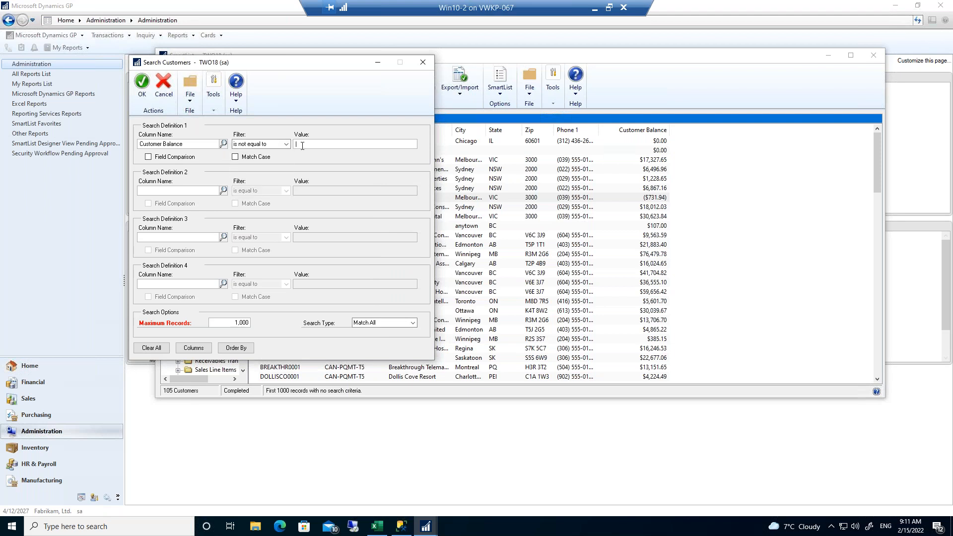
left_click(144, 83)
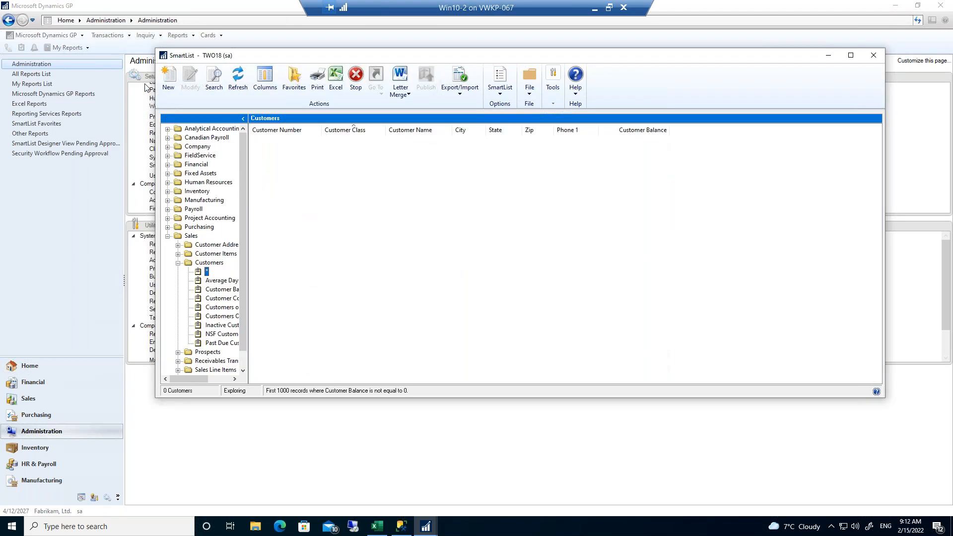
Sort the filtered customers by Customer Balance in ascending order, look through them, and reverse the sort to descending.
left_click(632, 130)
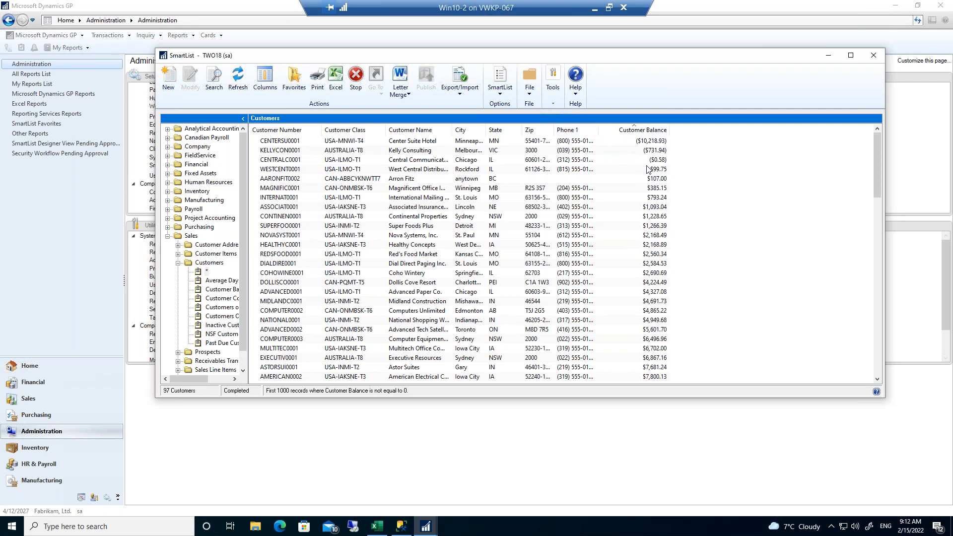
scroll(633, 280, "down", 5)
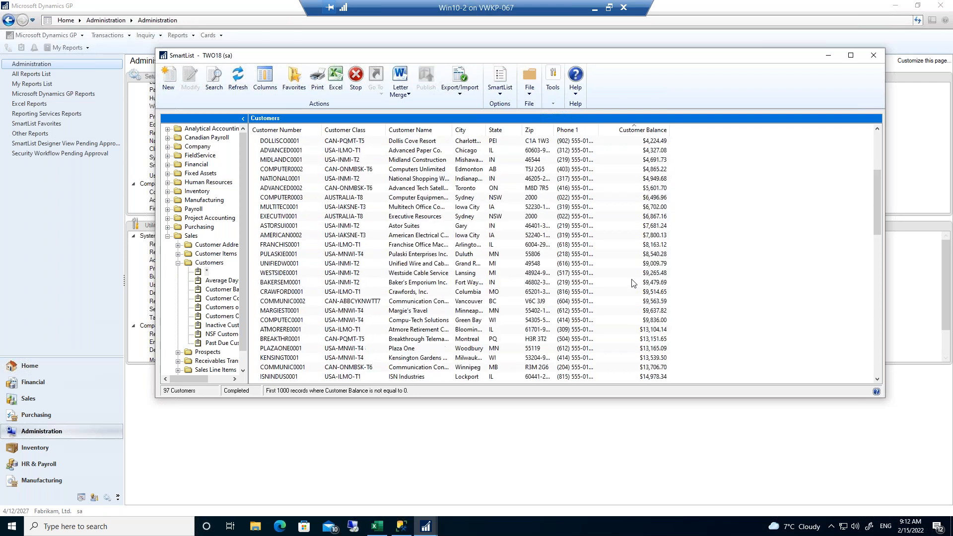
left_click(632, 131)
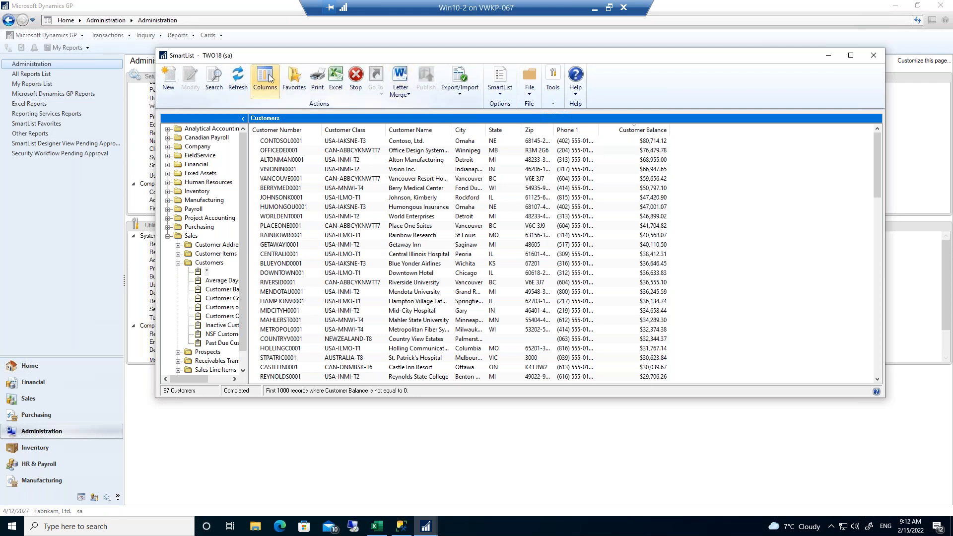
Set the Customers search's maximum records to 9,999,999,999 and check the available search types.
left_click(219, 74)
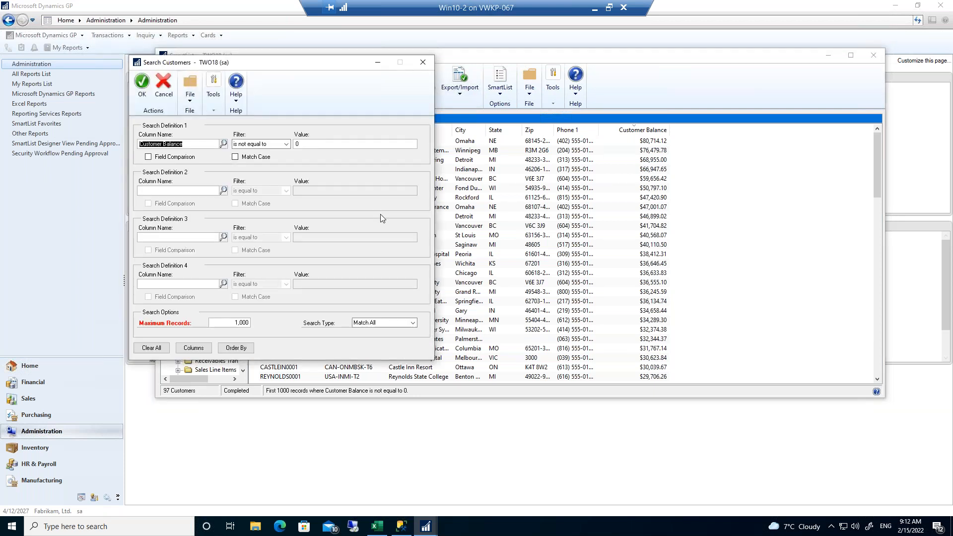
left_click(224, 321)
type("99999999999")
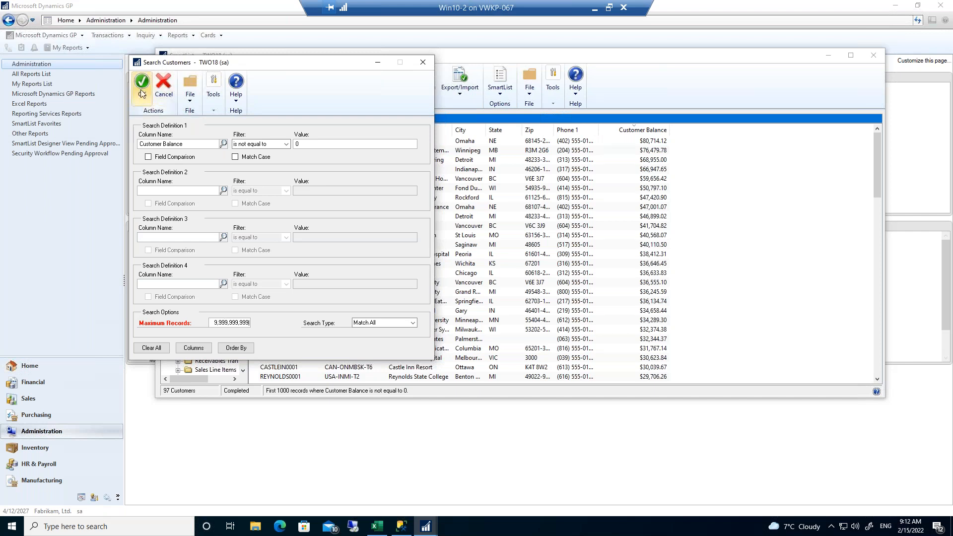
key("Tab")
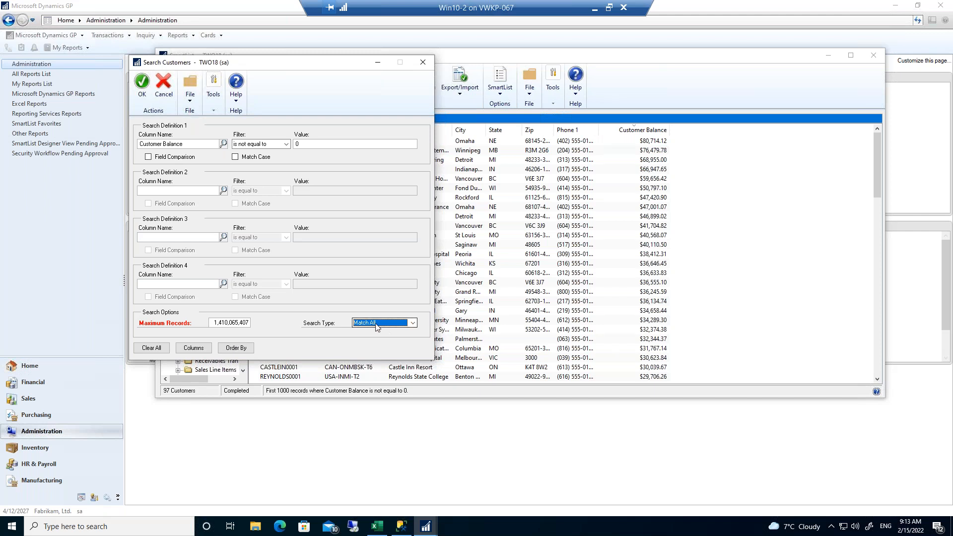
left_click(388, 324)
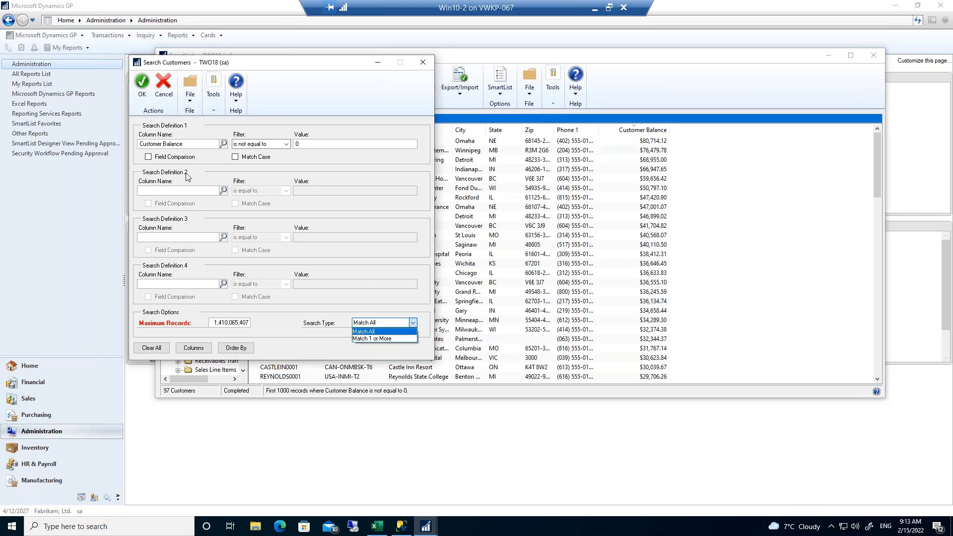
left_click(210, 191)
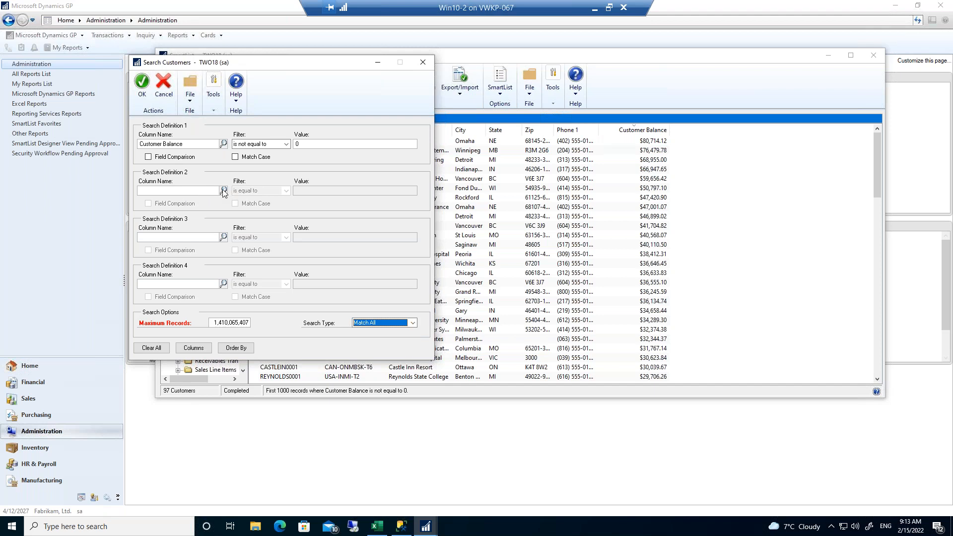
Add a second search definition where State is equal to BC and run the Customers search.
left_click(223, 190)
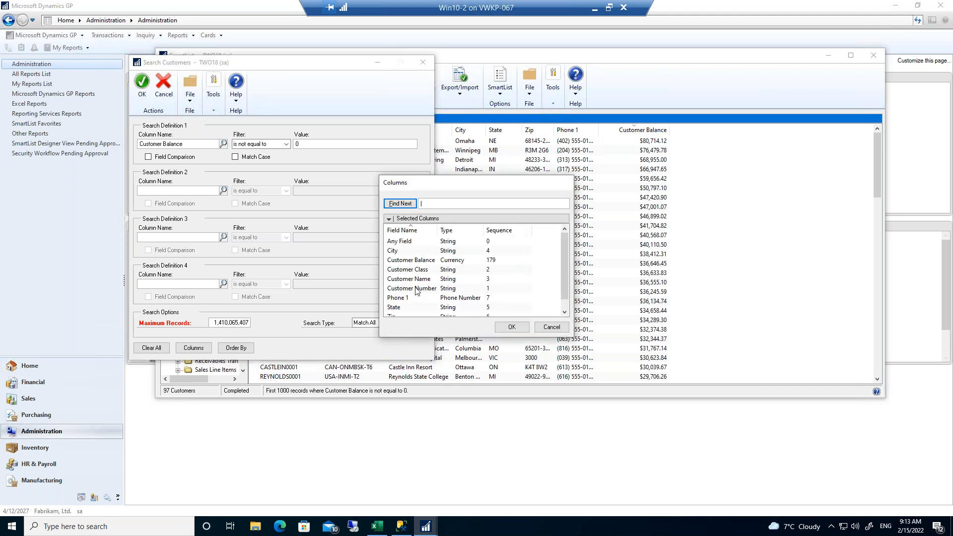
left_click(396, 308)
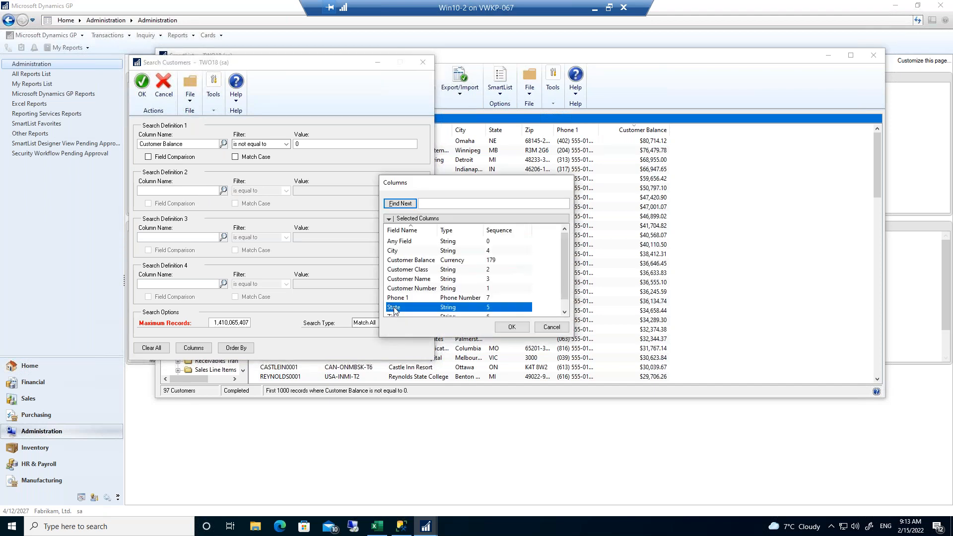
left_click(511, 326)
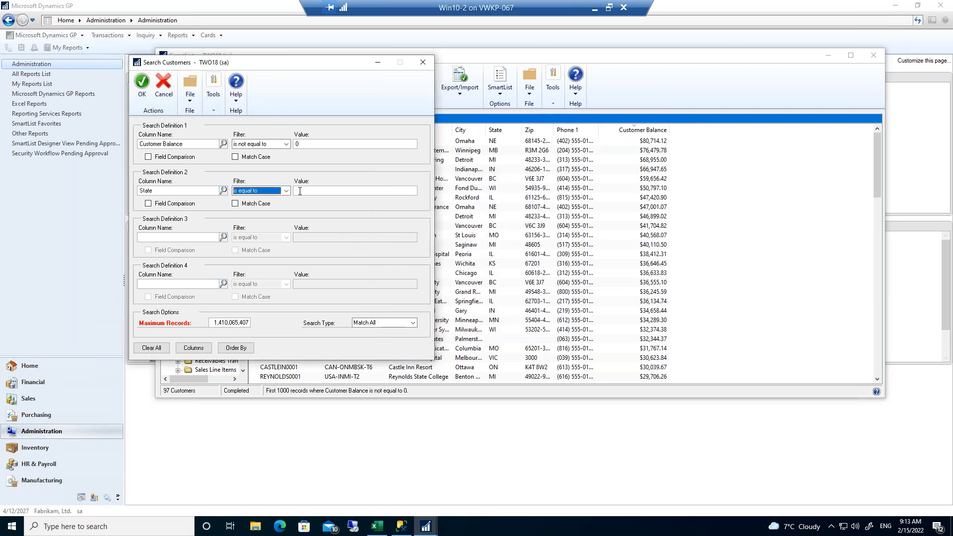
key("b")
key("c")
left_click(287, 190)
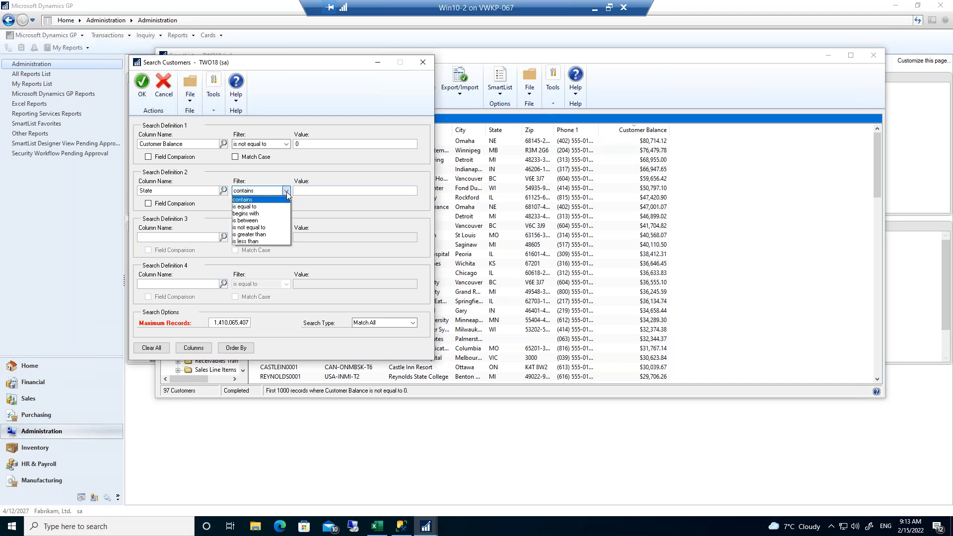
left_click(258, 206)
left_click(319, 191)
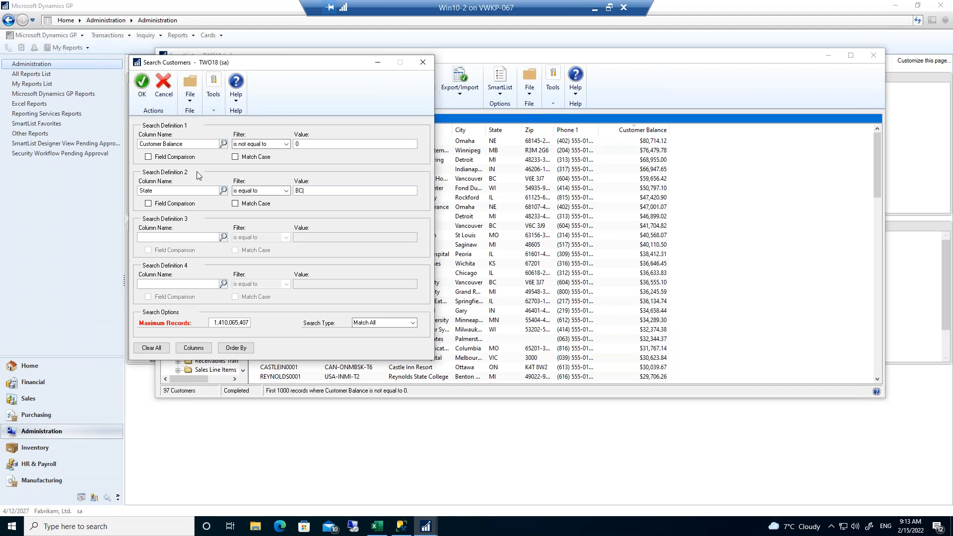
left_click(142, 82)
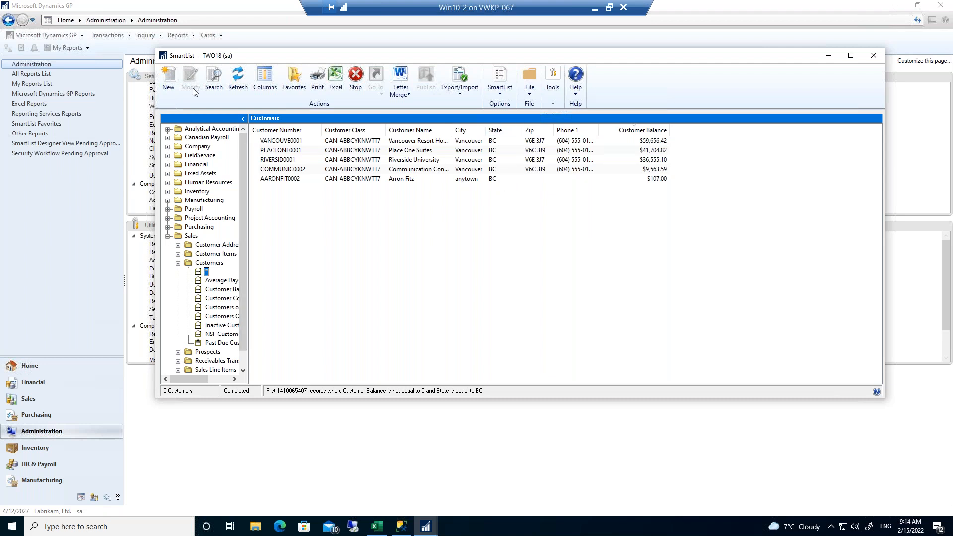
Change the search type to Match 1 or More, rerun the Customers search, and look through the listed records.
left_click(214, 79)
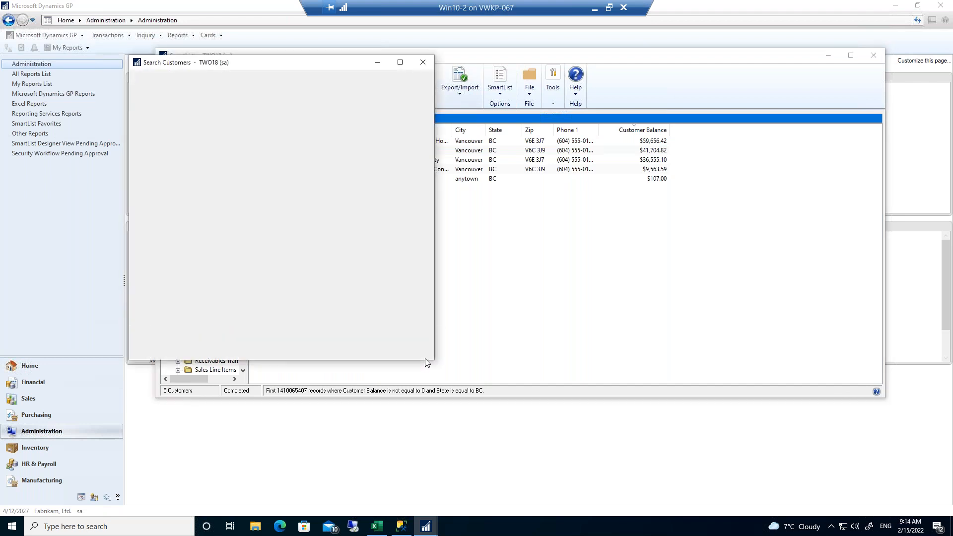
left_click(371, 323)
left_click(370, 338)
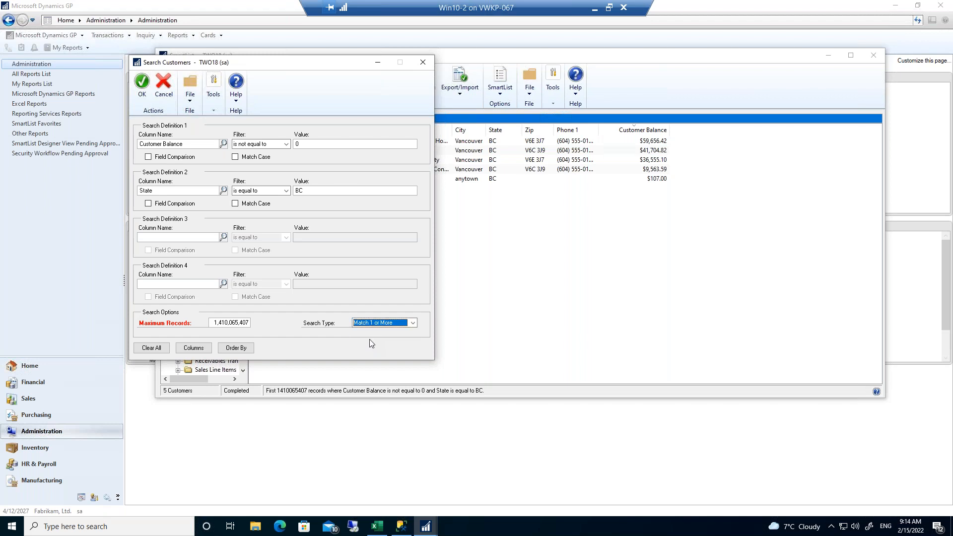
left_click(145, 85)
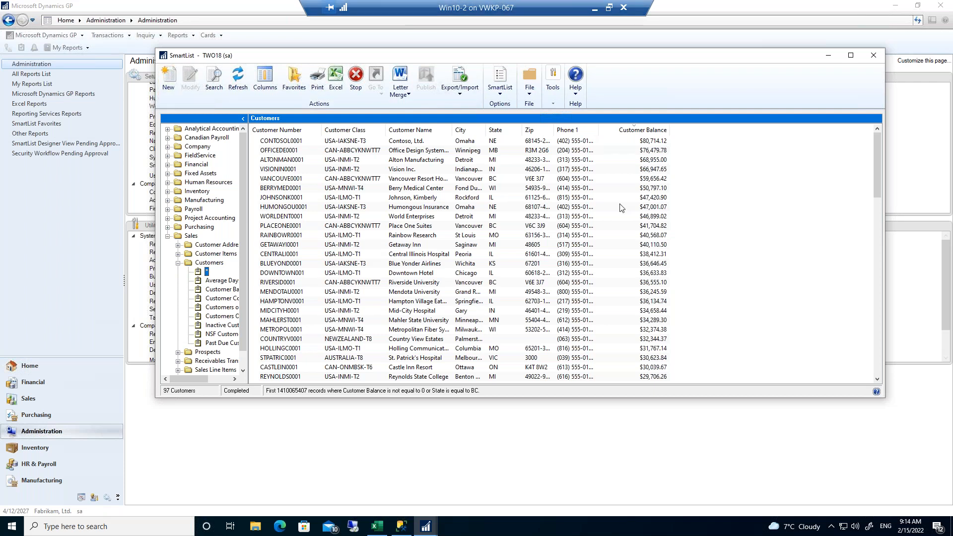
scroll(643, 286, "down", 1)
scroll(643, 285, "down", 17)
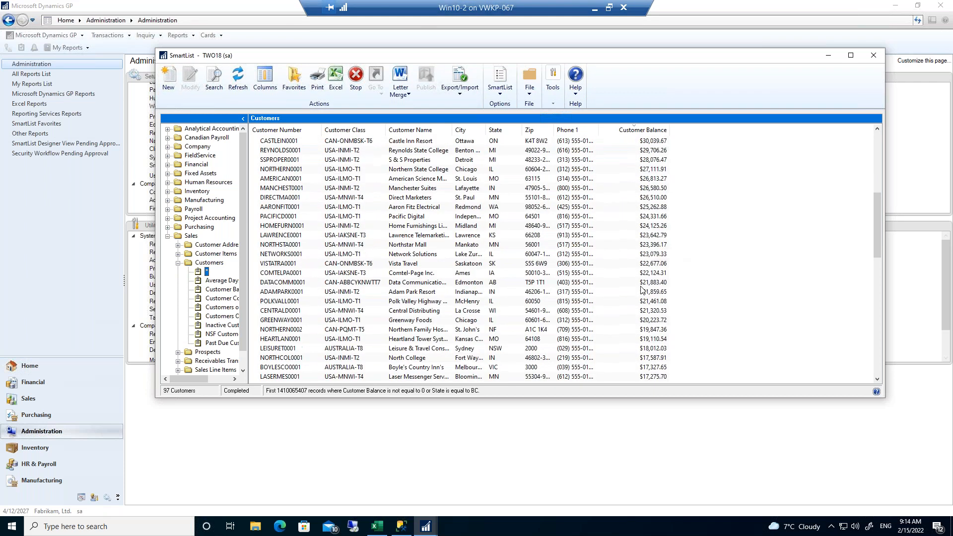
scroll(644, 287, "down", 6)
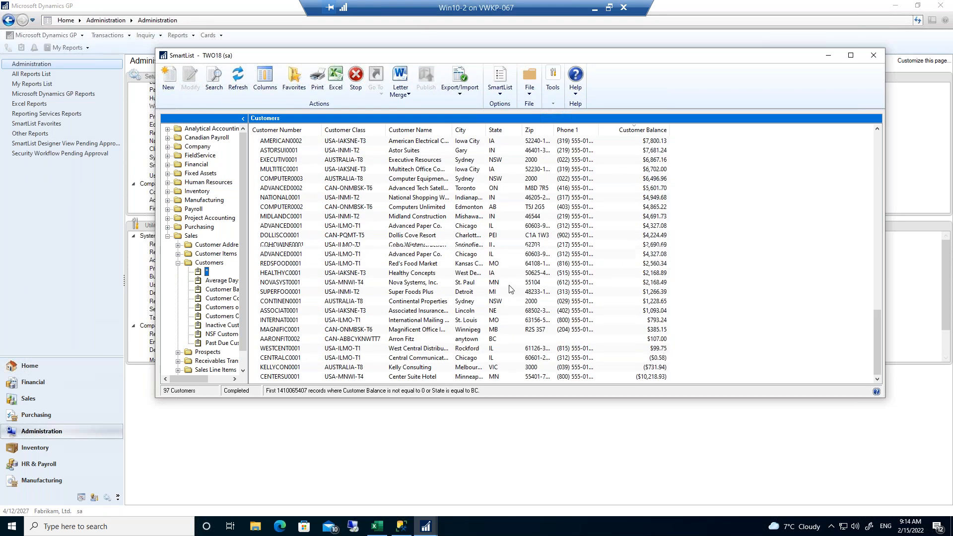
scroll(504, 192, "up", 19)
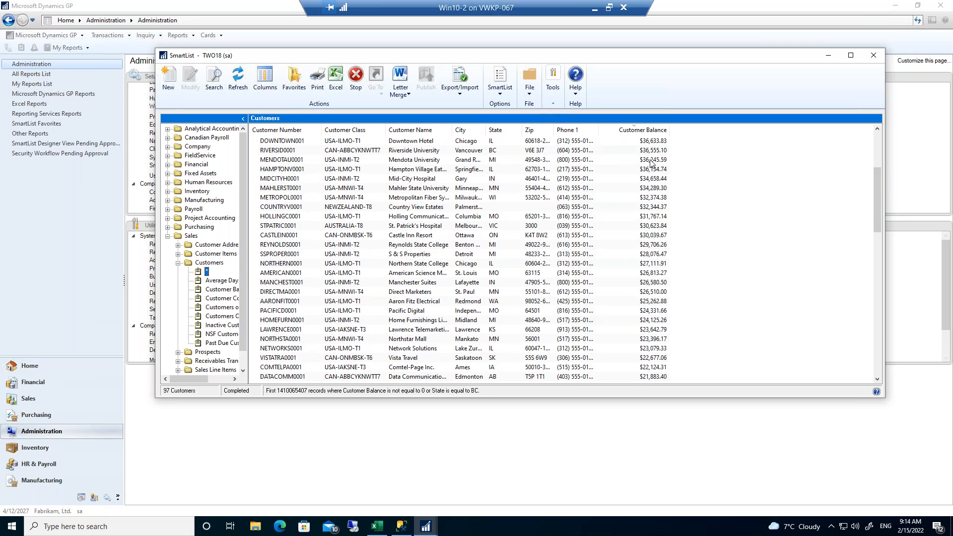
scroll(642, 274, "down", 15)
scroll(641, 274, "down", 3)
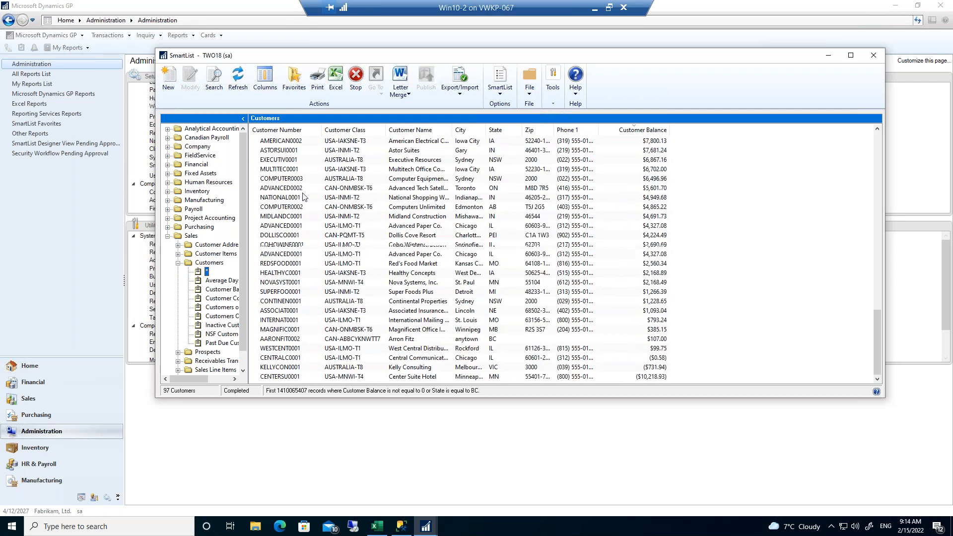
left_click(222, 85)
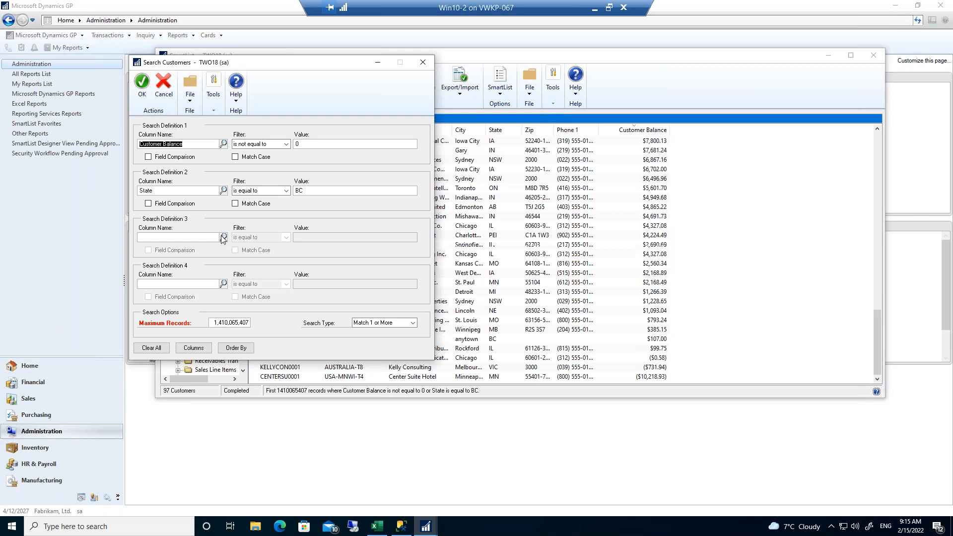
left_click(224, 191)
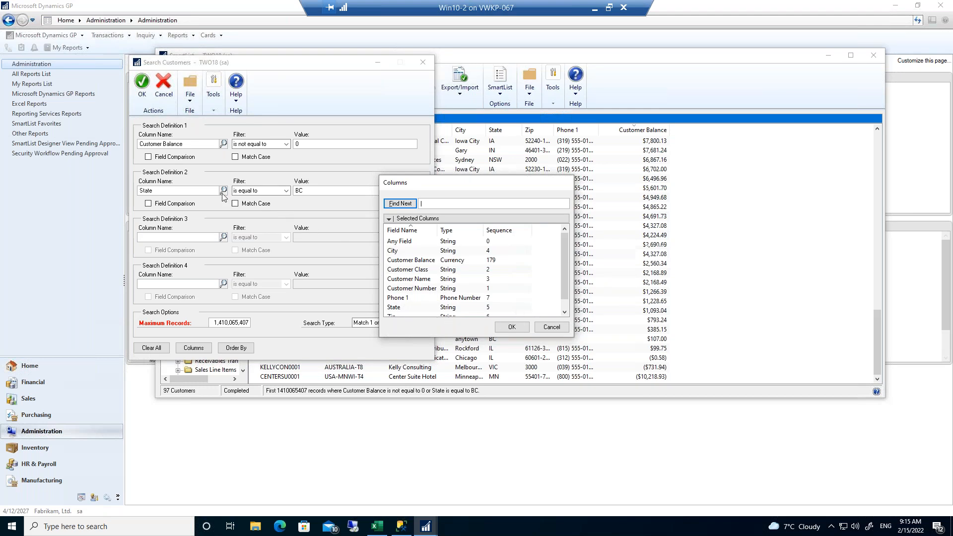
left_click(557, 327)
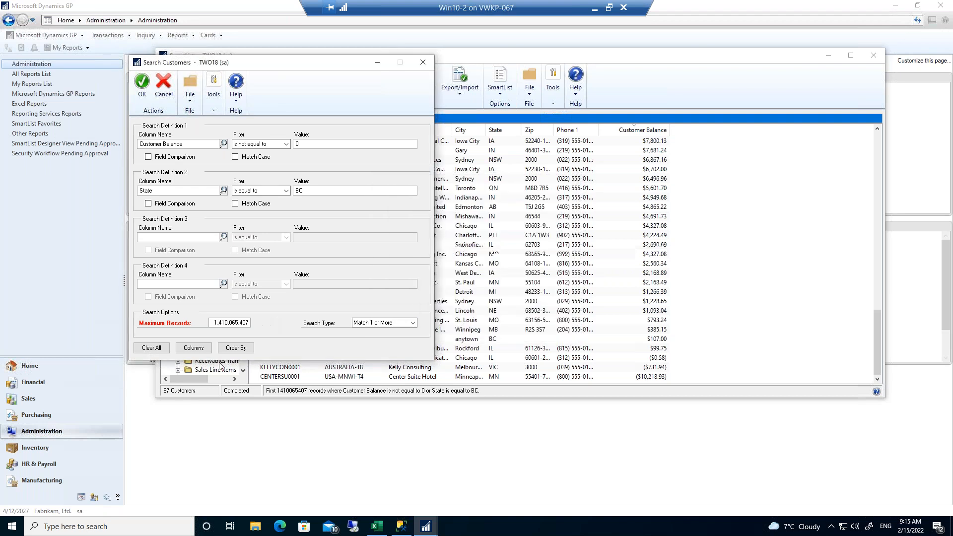
left_click(141, 82)
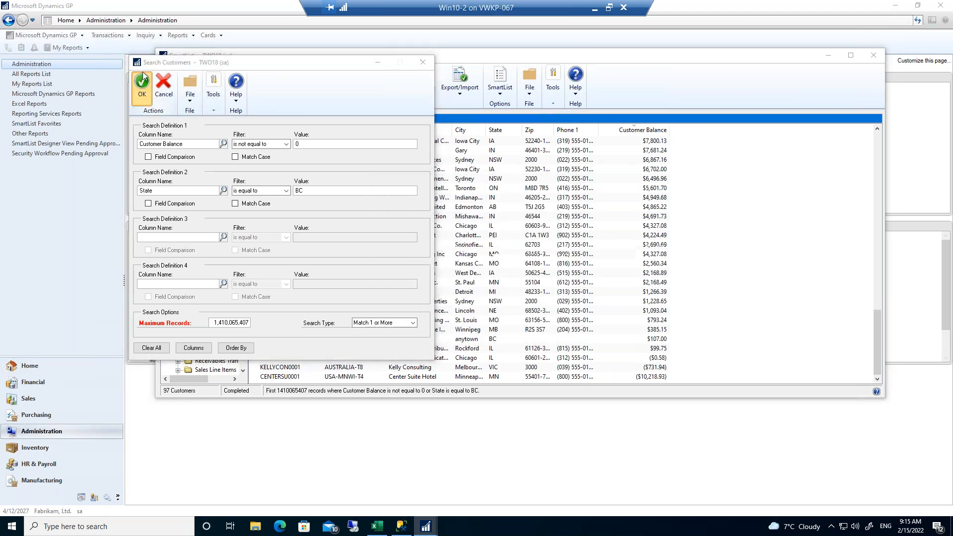
Add the Last Transaction Date column to the Customers list and apply the column display.
left_click(265, 77)
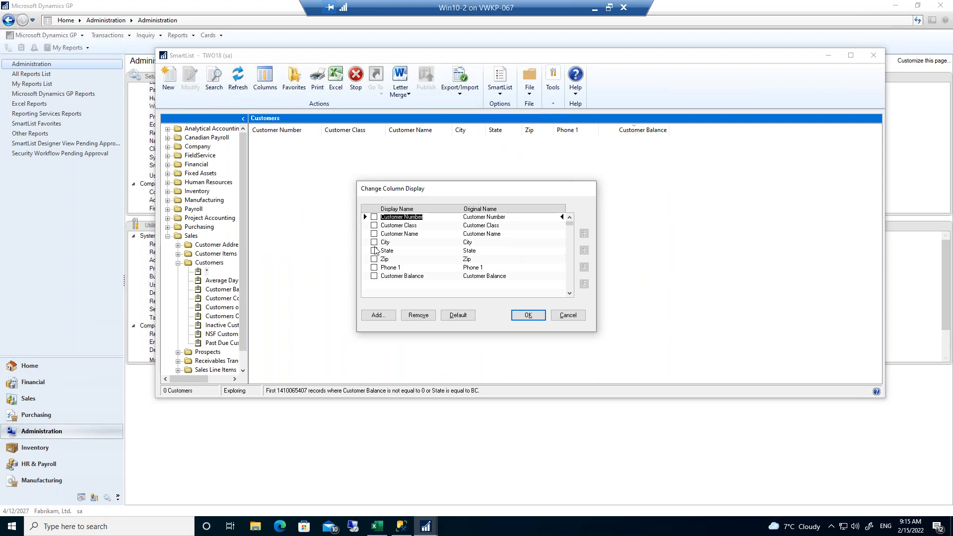
left_click(377, 315)
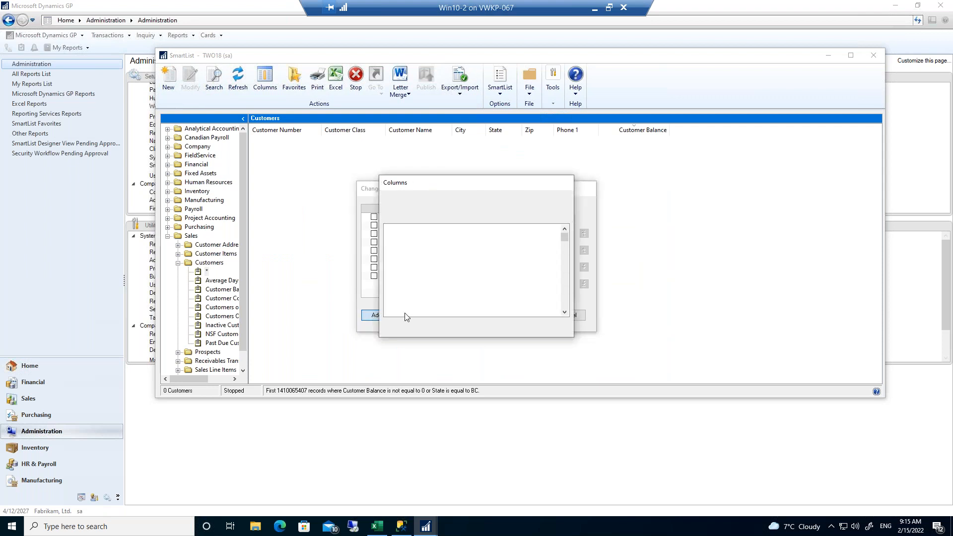
left_click(410, 294)
scroll(411, 295, "down", 13)
scroll(410, 297, "down", 10)
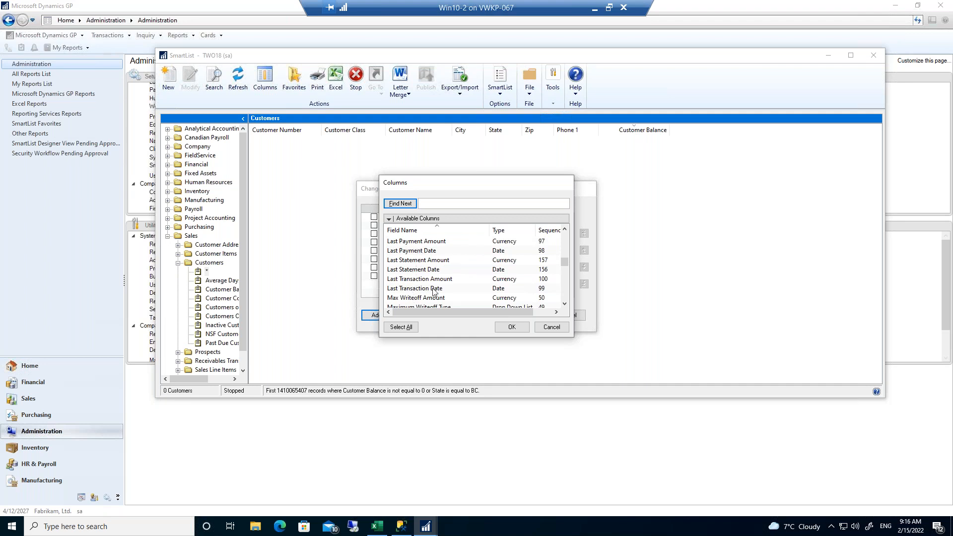
left_click(414, 289)
left_click(512, 327)
left_click(525, 315)
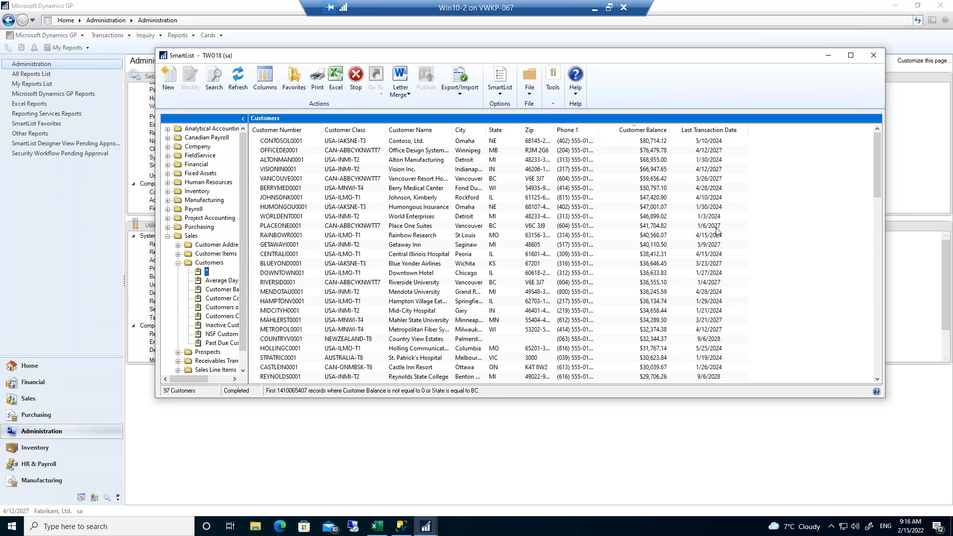
Replace the State criterion with Last Transaction Date is less than 1/1/2027 and run the Customers search.
left_click(215, 81)
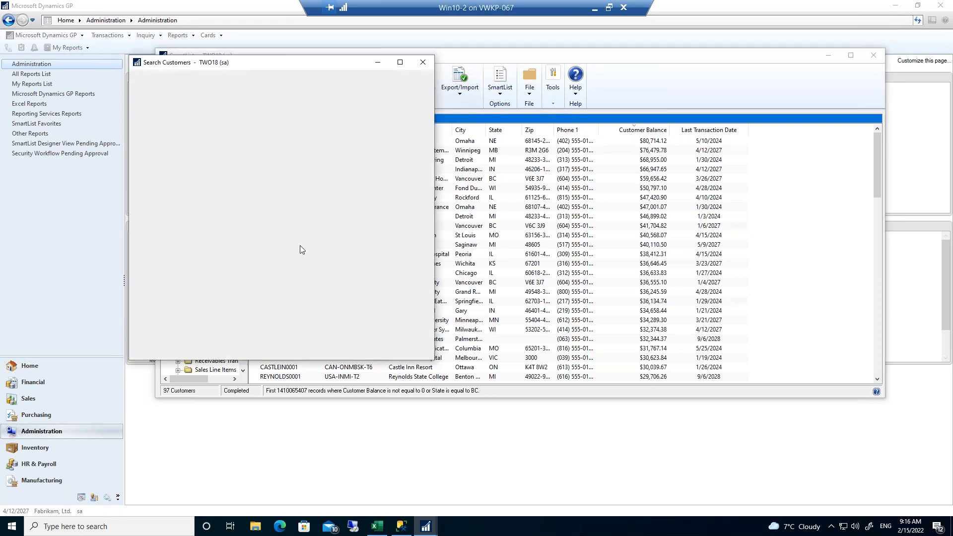
left_click(224, 192)
double_click(426, 300)
left_click(287, 191)
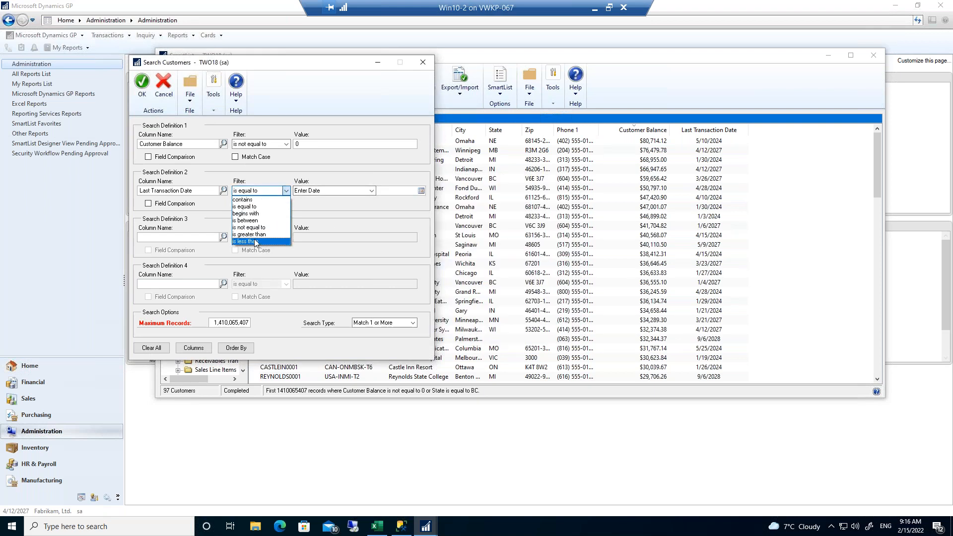
left_click(255, 241)
left_click(382, 191)
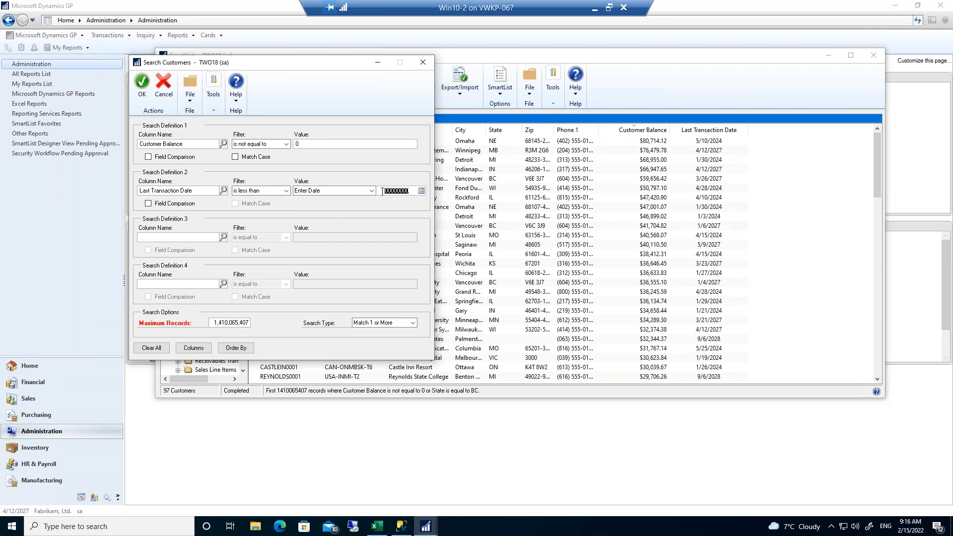
type("010127")
key("Tab")
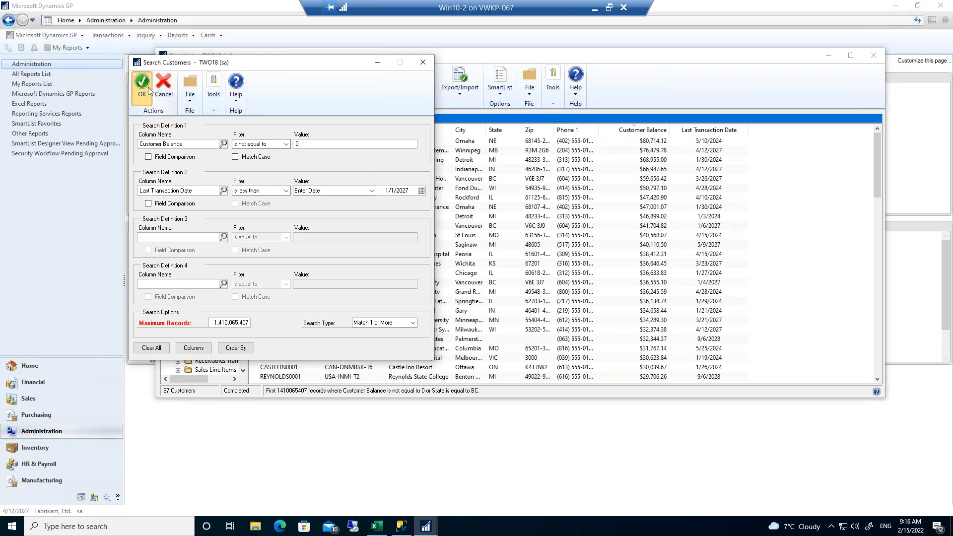
left_click(142, 85)
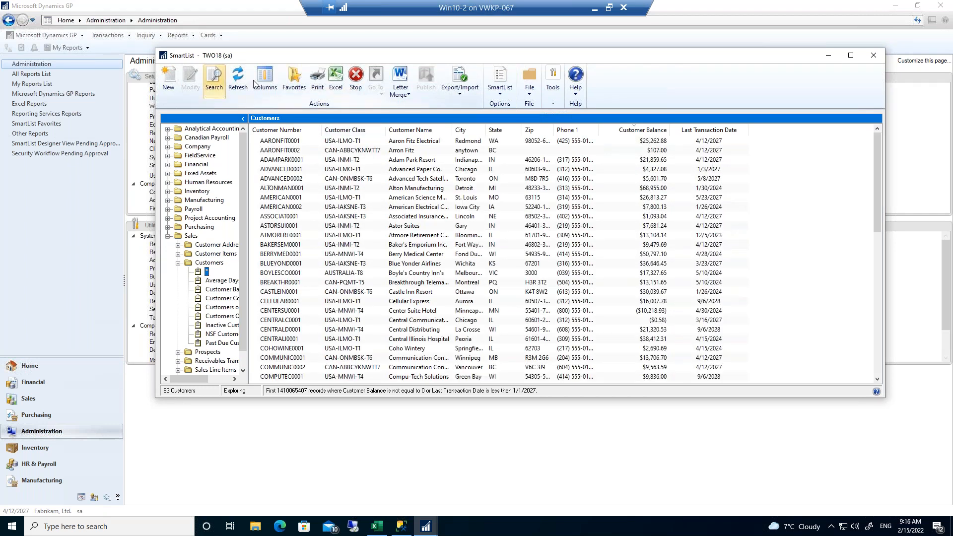
Change the Last Transaction Date criterion to is between 1/1/2027 and 4/20/2027 and run the Customers search.
left_click(217, 80)
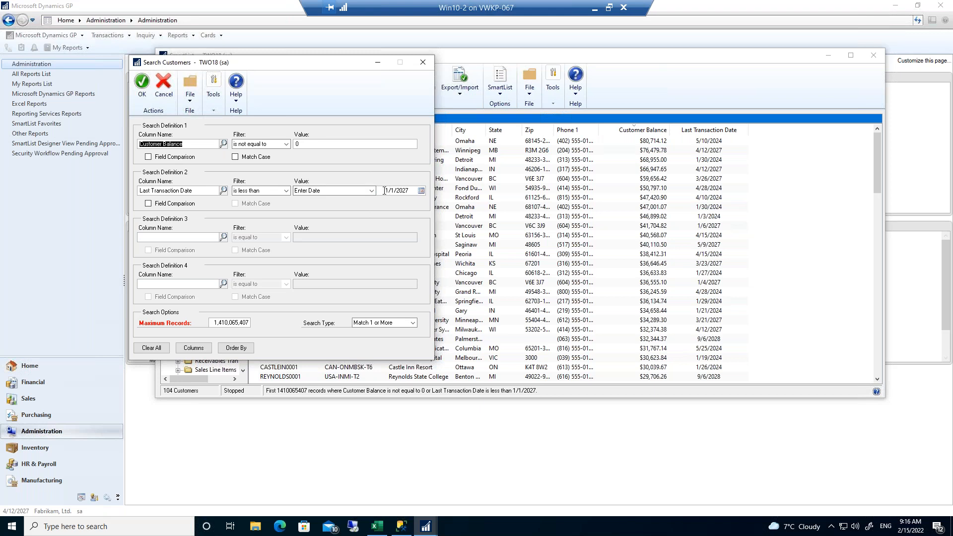
left_click(367, 191)
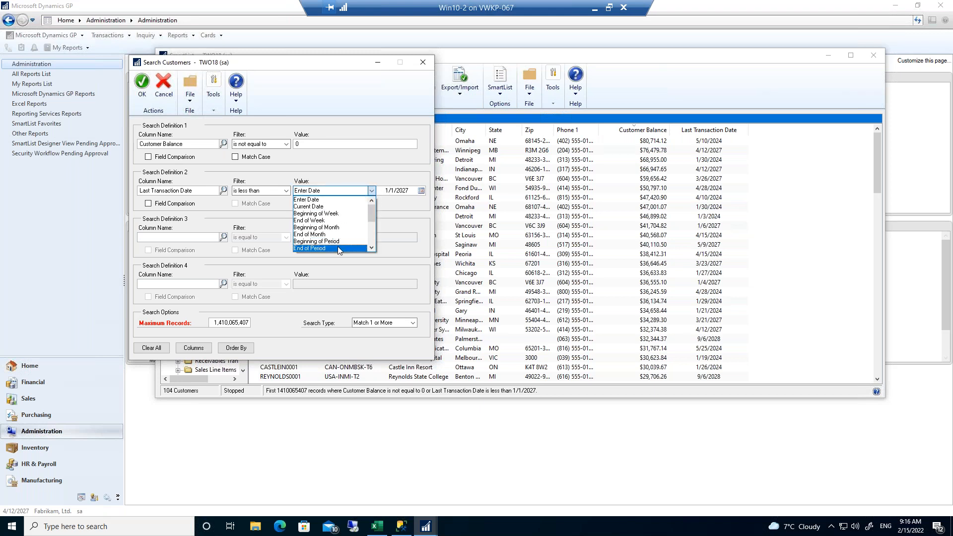
left_click(286, 192)
left_click(286, 191)
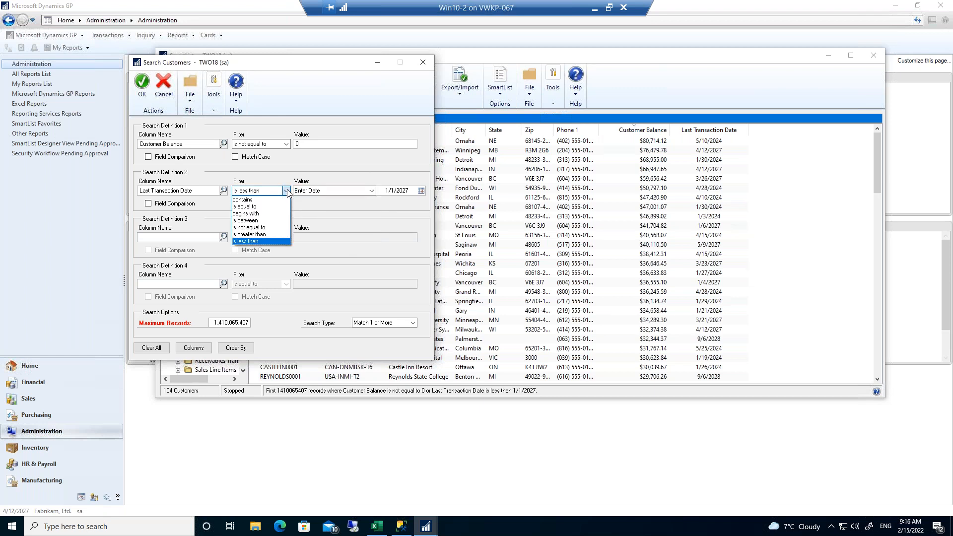
left_click(254, 221)
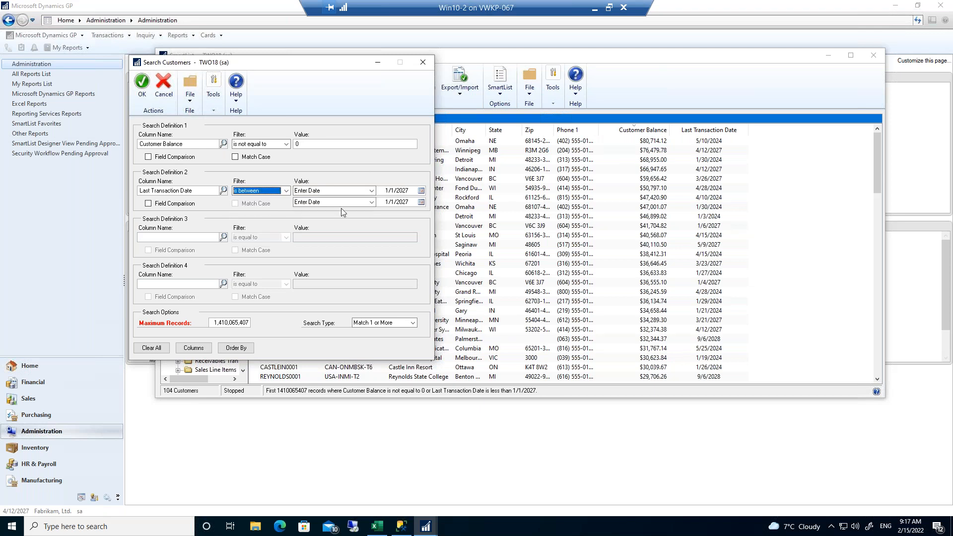
left_click(414, 201)
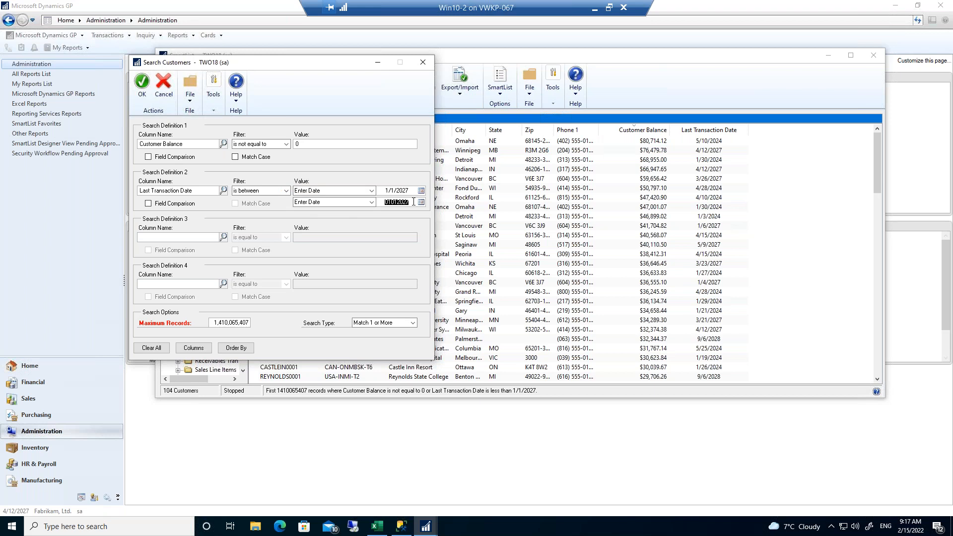
type("042027")
key("Tab")
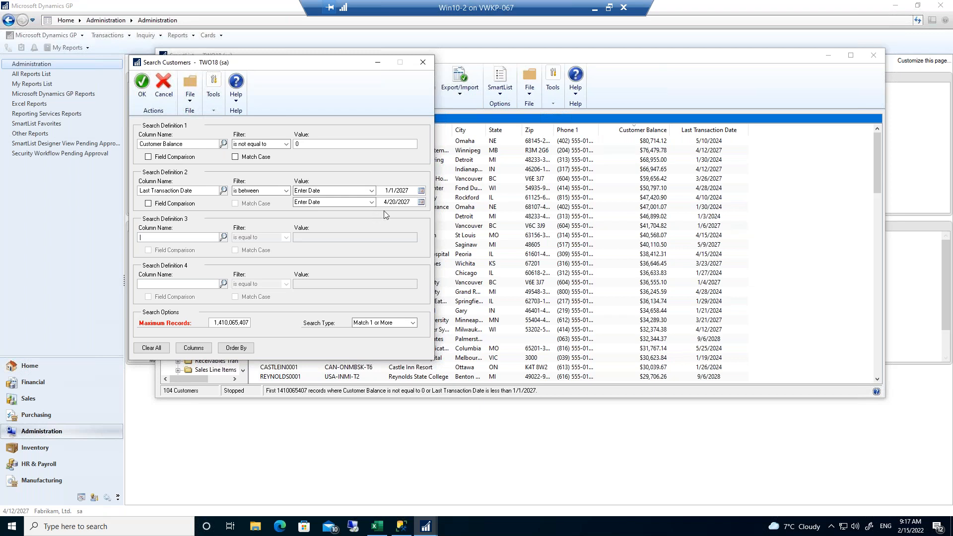
left_click(143, 86)
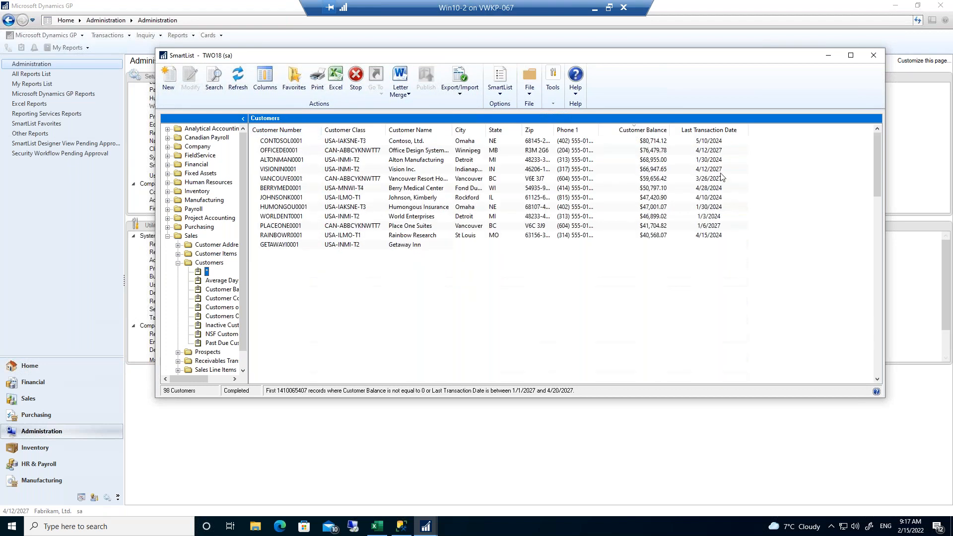
Set the Customers search type to Match All and rerun the search.
left_click(216, 76)
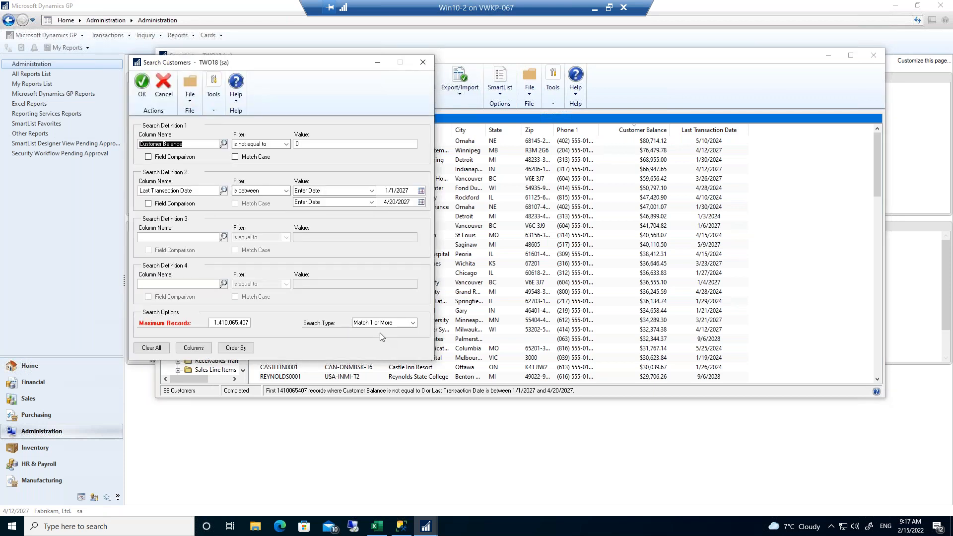
left_click(380, 328)
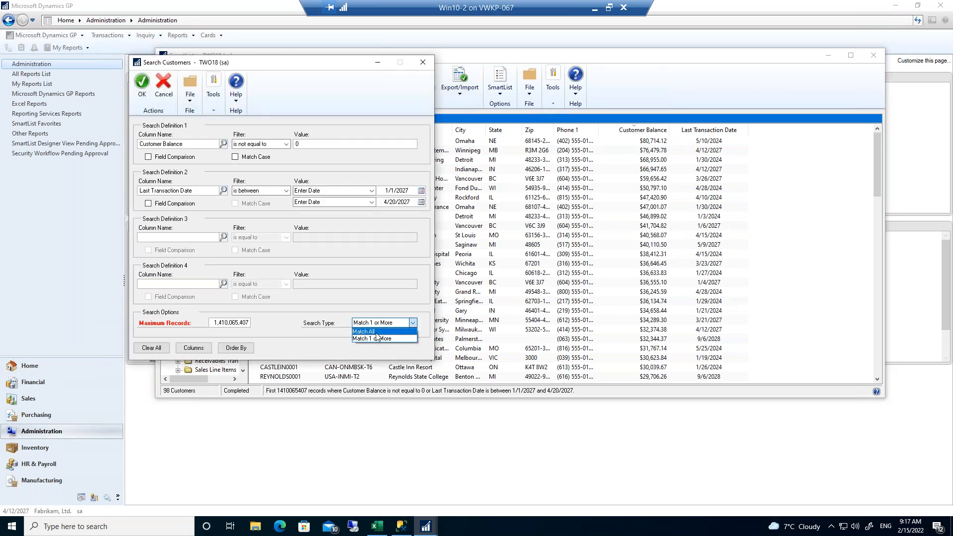
left_click(376, 337)
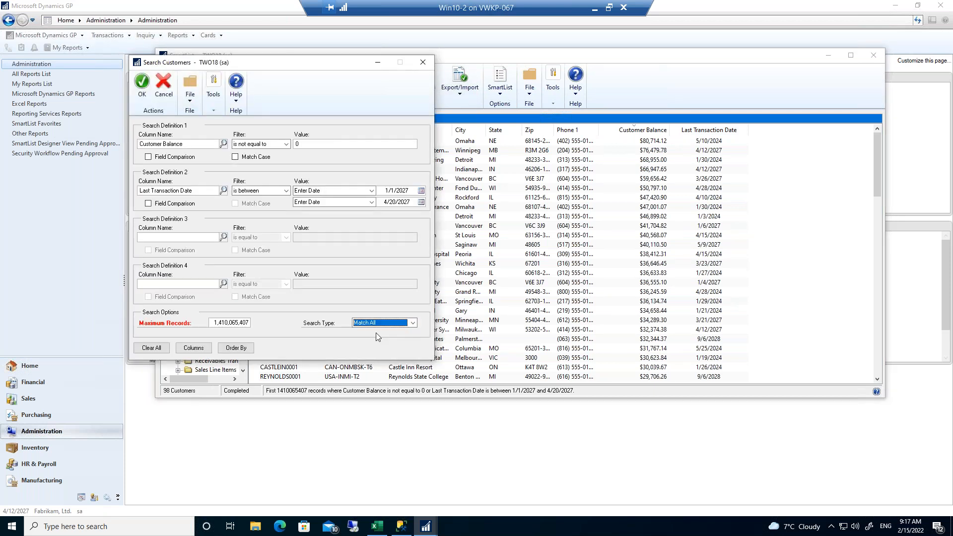
left_click(142, 83)
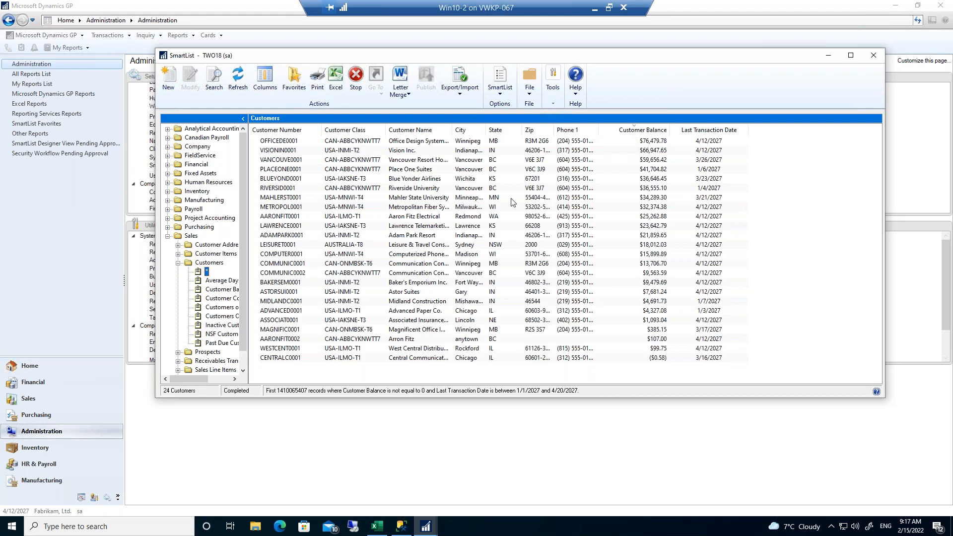
Set the start date of the Last Transaction Date range to Beginning of Calendar Year.
left_click(214, 77)
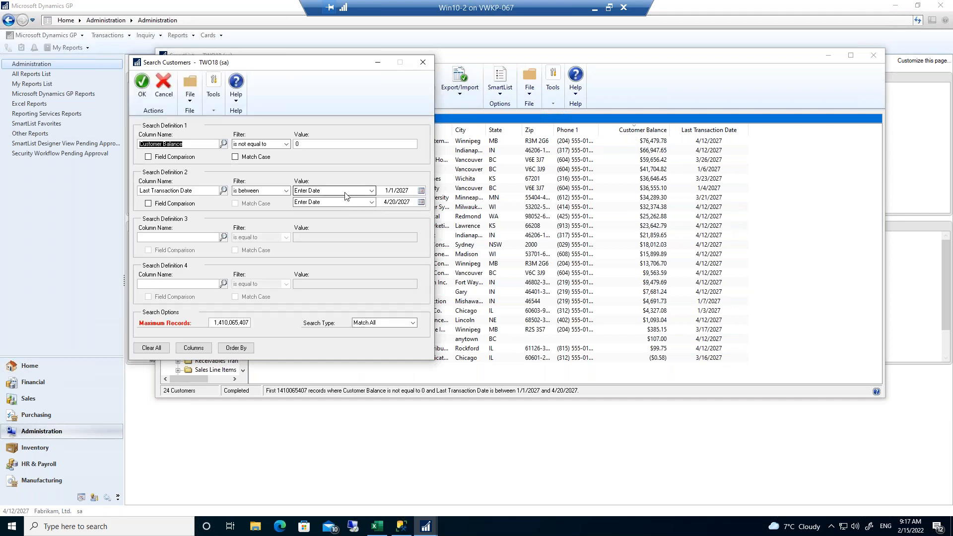
left_click(345, 192)
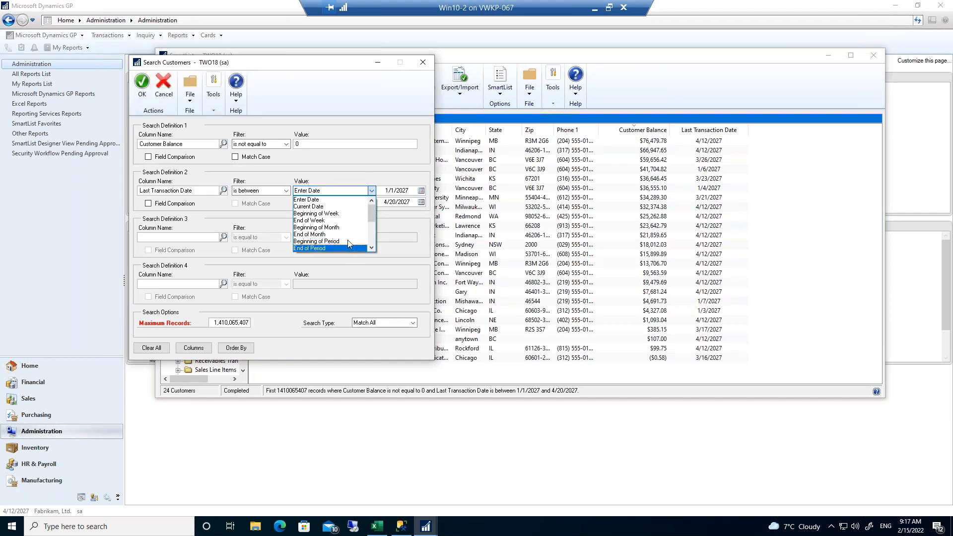
left_click(372, 249)
left_click(372, 249)
left_click(372, 249)
left_click(372, 249)
left_click(372, 248)
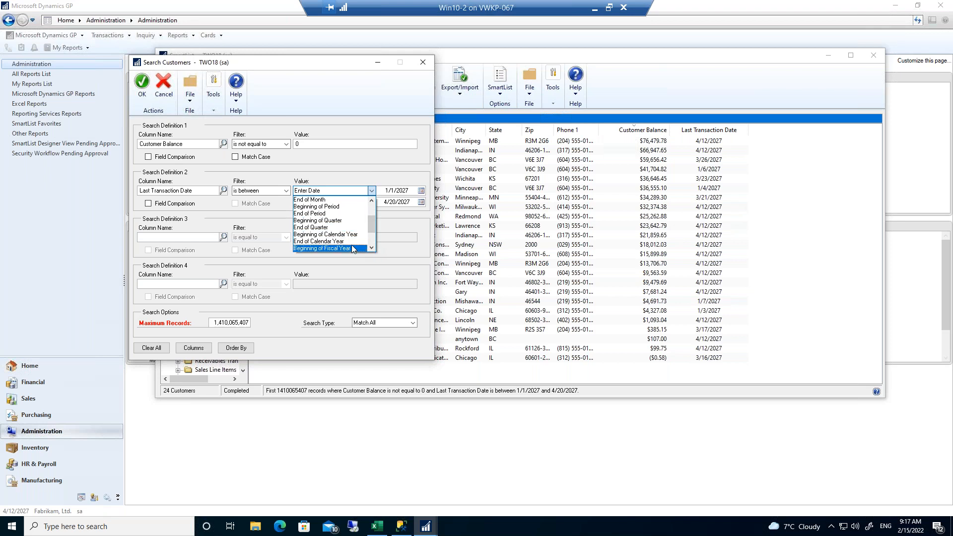
left_click(338, 236)
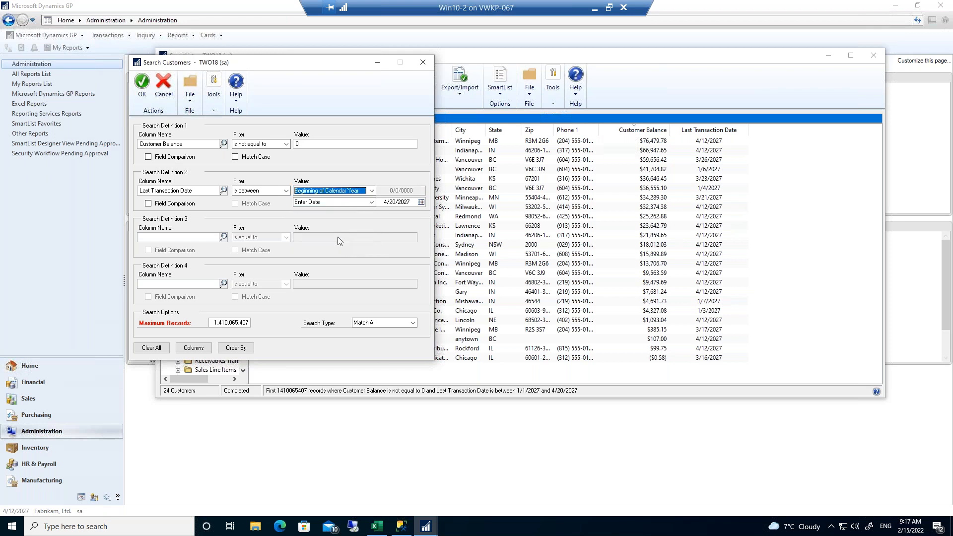
Change the Last Transaction Date filter to is less than and run the Customers search.
left_click(370, 202)
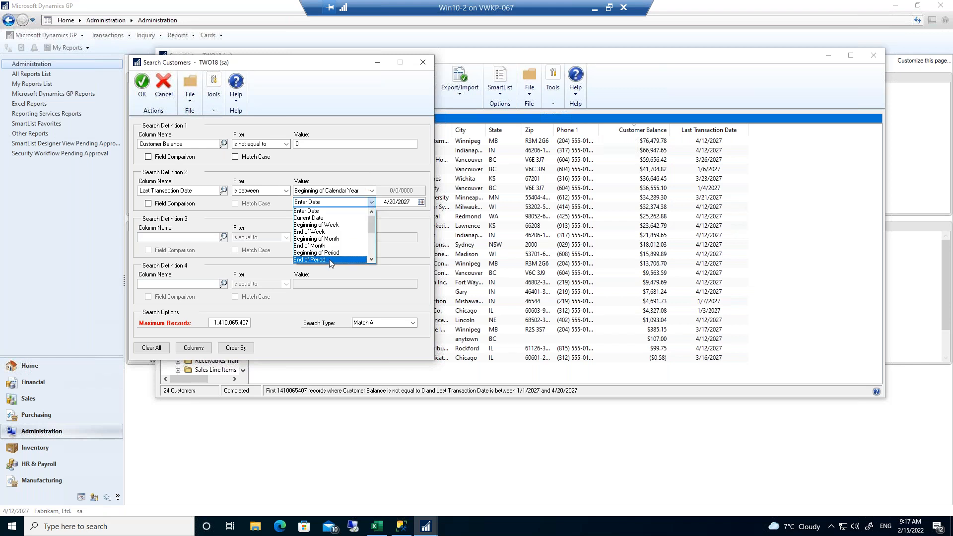
left_click(263, 193)
left_click(263, 192)
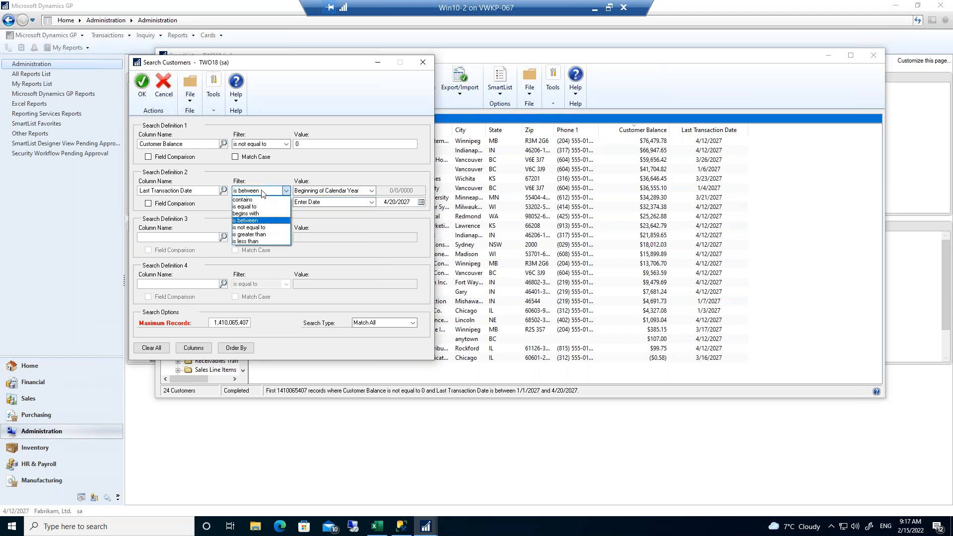
left_click(260, 242)
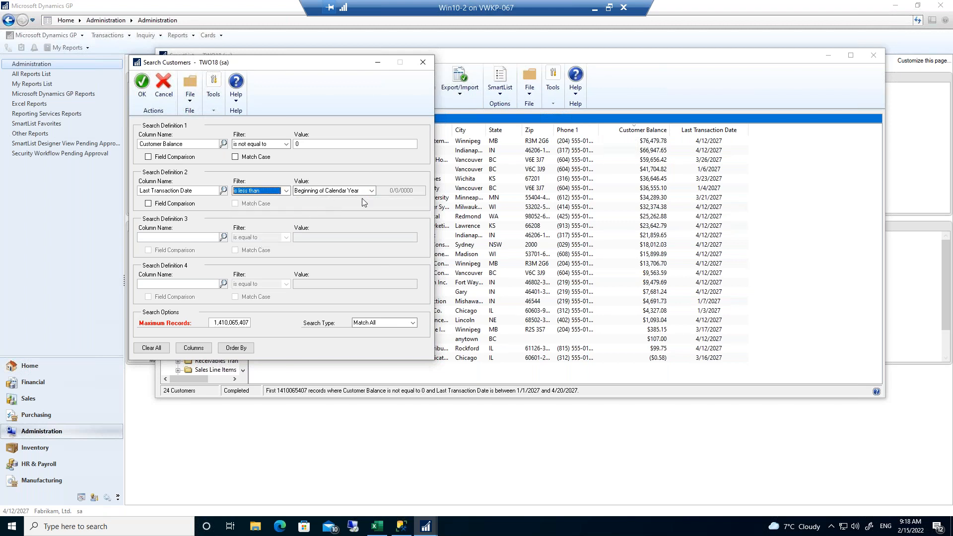
left_click(142, 85)
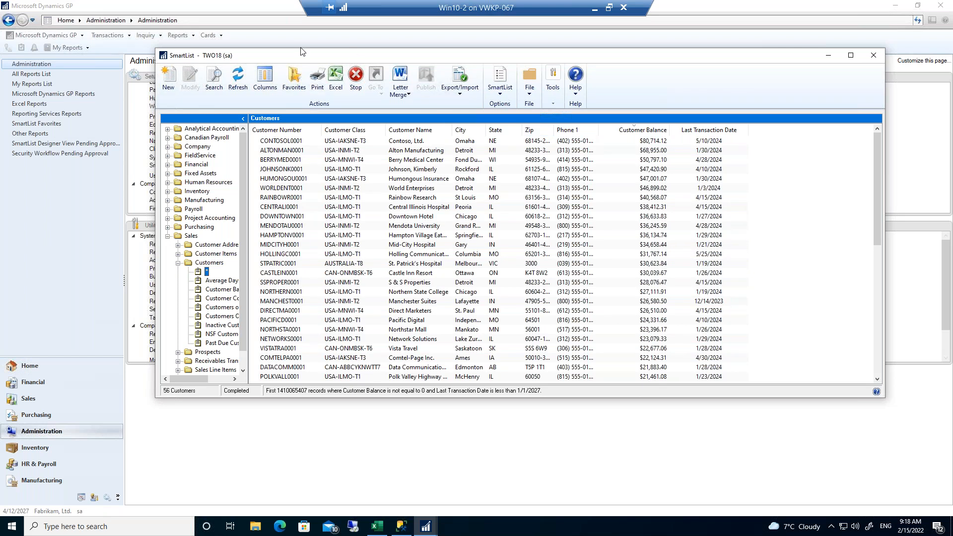
Review the relative date options for the Last Transaction Date criterion, keep Beginning of Calendar Year, and rerun the search.
left_click(216, 80)
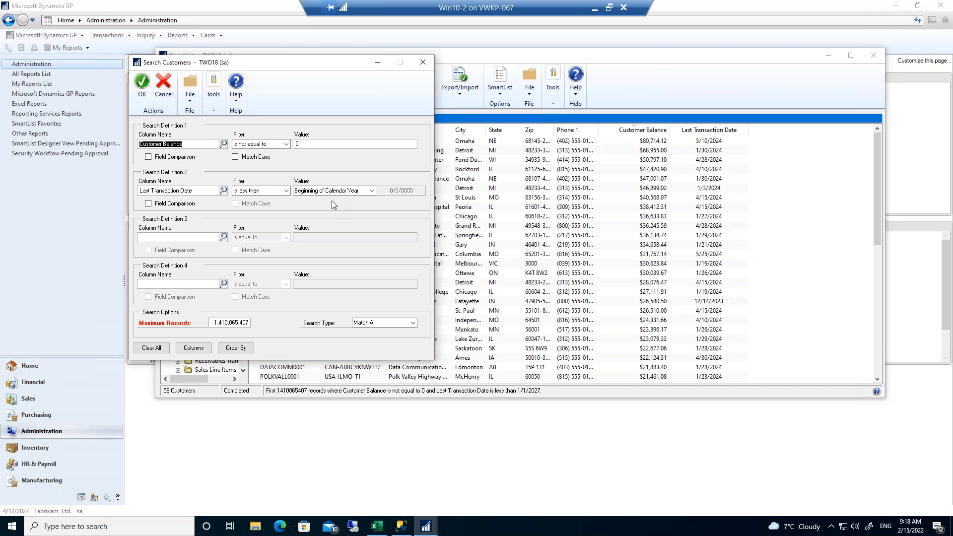
left_click(335, 191)
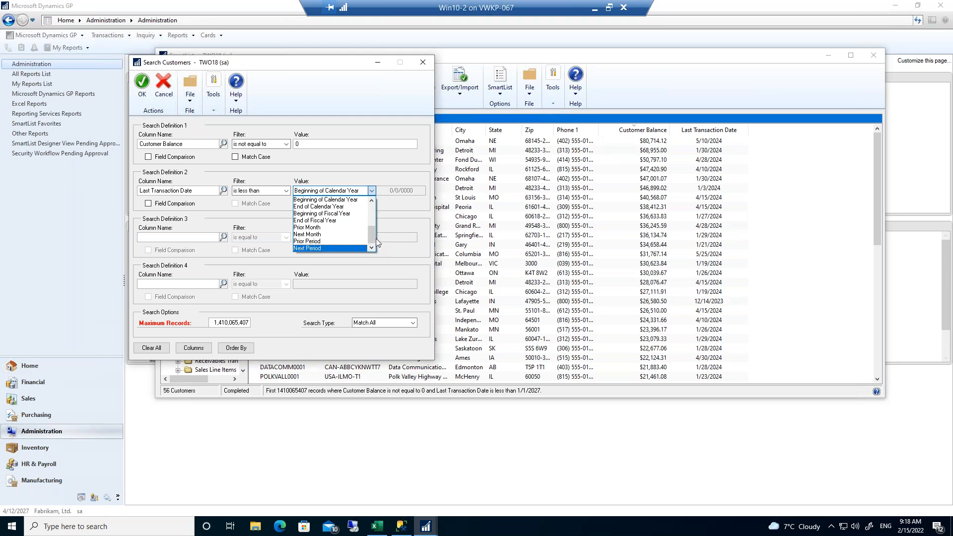
left_click(373, 201)
left_click(374, 200)
left_click(374, 201)
left_click(374, 201)
left_click(374, 201)
left_click(374, 200)
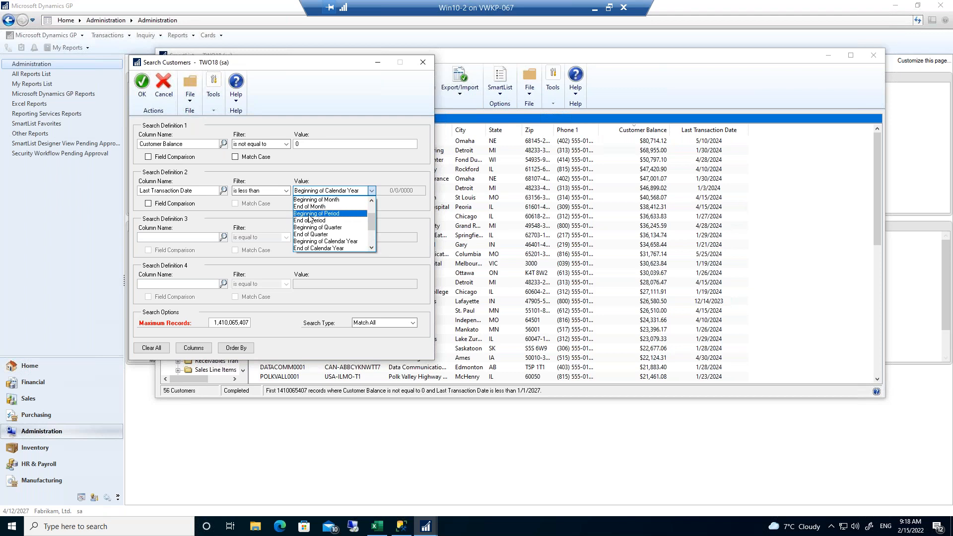
left_click(372, 201)
left_click(373, 201)
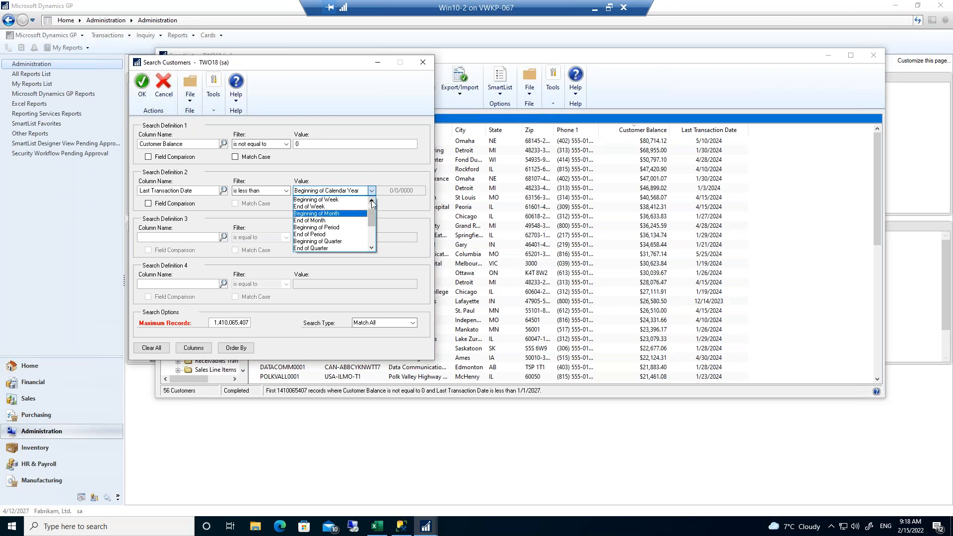
left_click(372, 201)
left_click(373, 201)
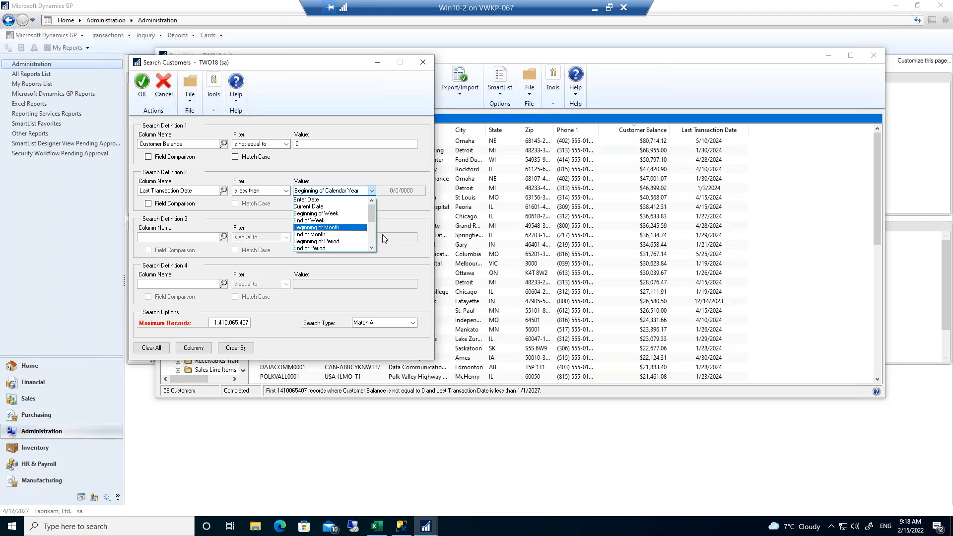
left_click(361, 175)
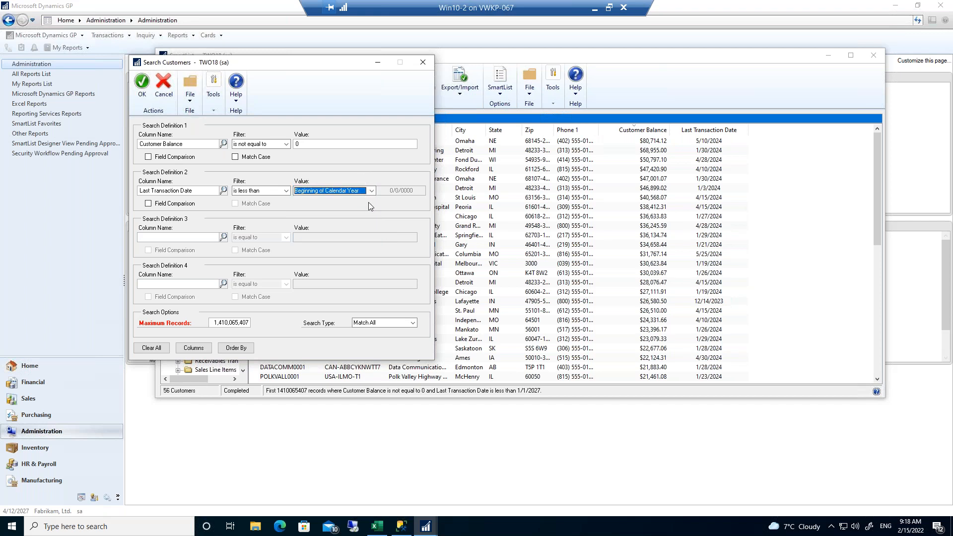
left_click(141, 83)
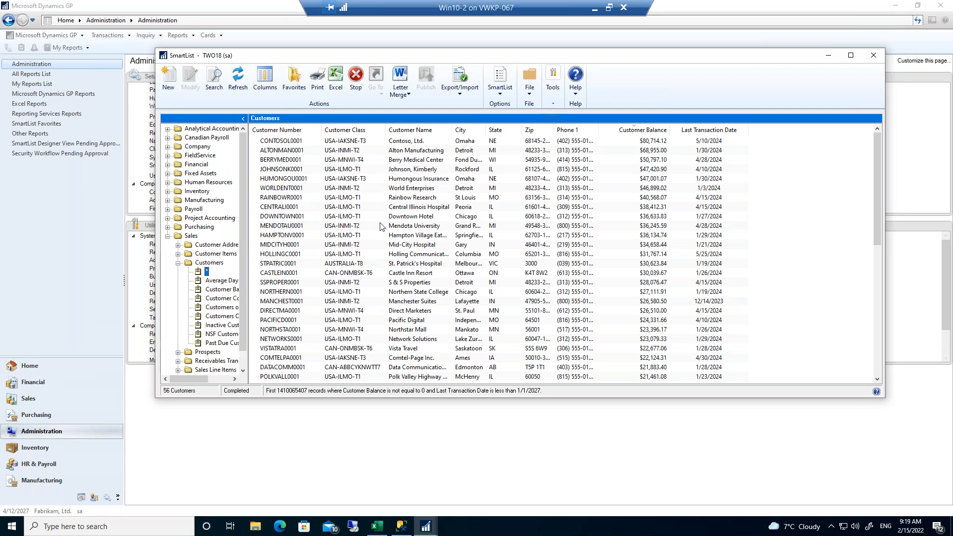
Open the Contoso, Ltd. customer maintenance record from the Customers list and close it.
left_click(279, 142)
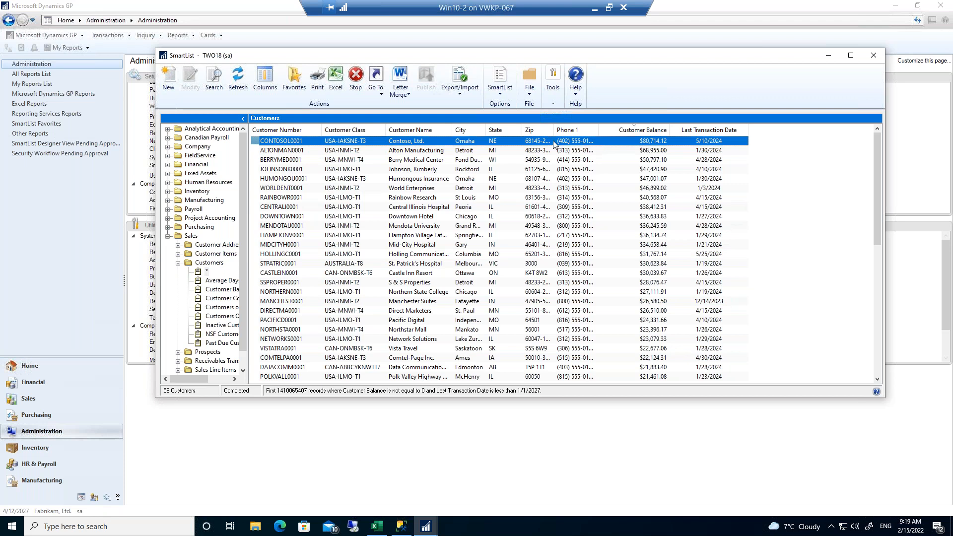
double_click(408, 144)
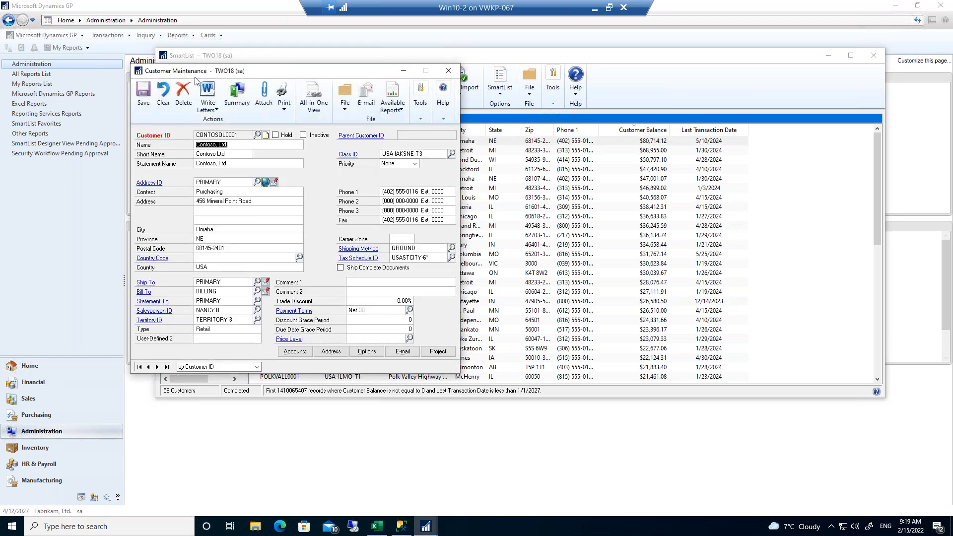
left_click(449, 71)
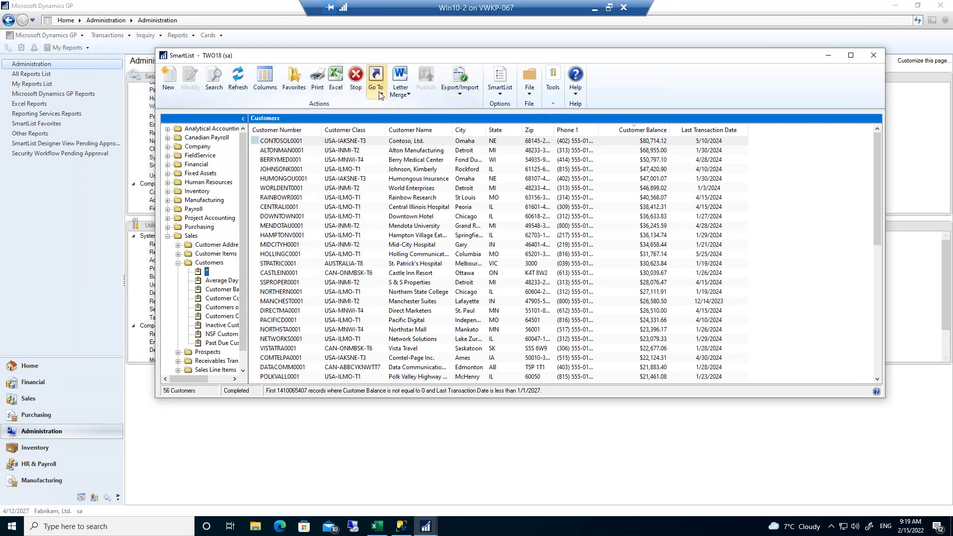
View the Customer Inquiry for Contoso, Ltd. and close it.
left_click(380, 95)
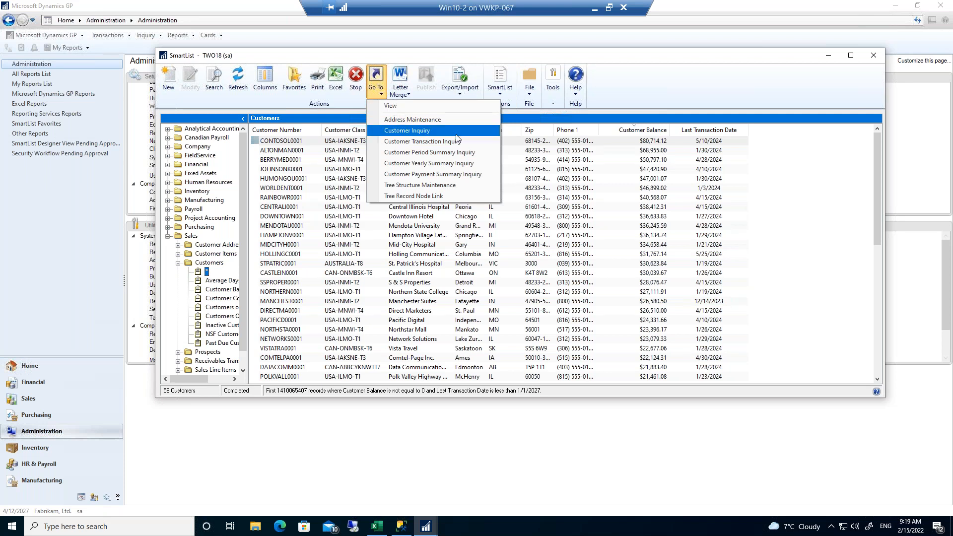
left_click(406, 131)
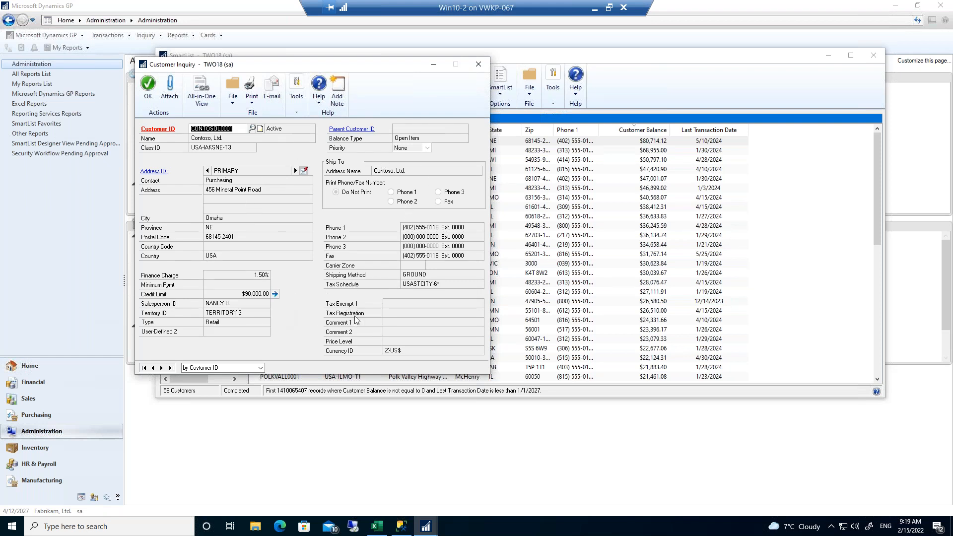
left_click(478, 64)
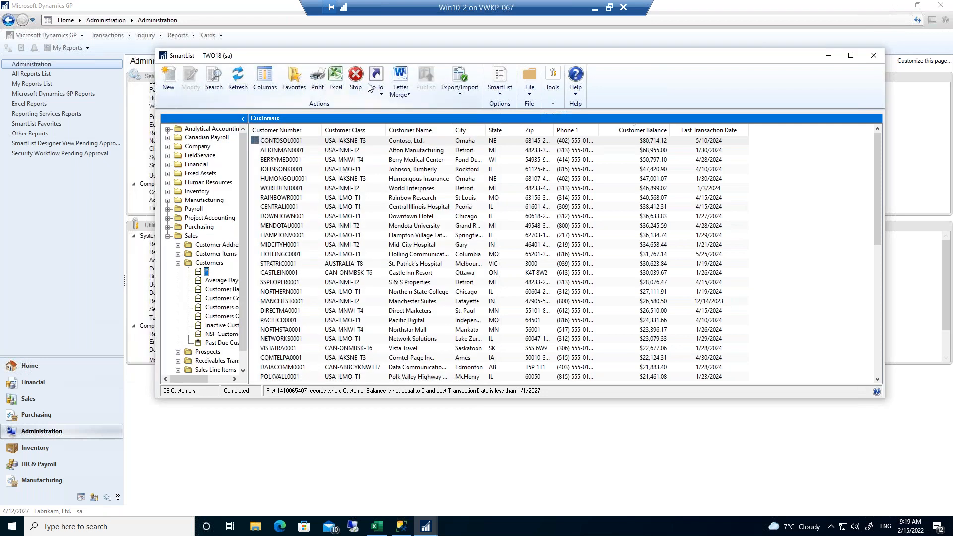
Open the Customer Transaction Inquiry for Contoso, Ltd., exclude History documents, and redisplay the transactions.
left_click(376, 85)
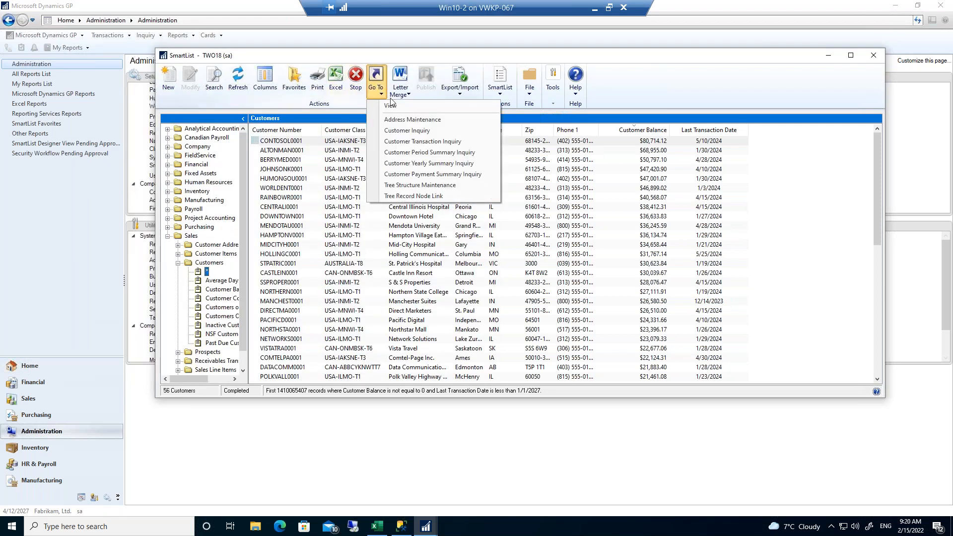
left_click(417, 141)
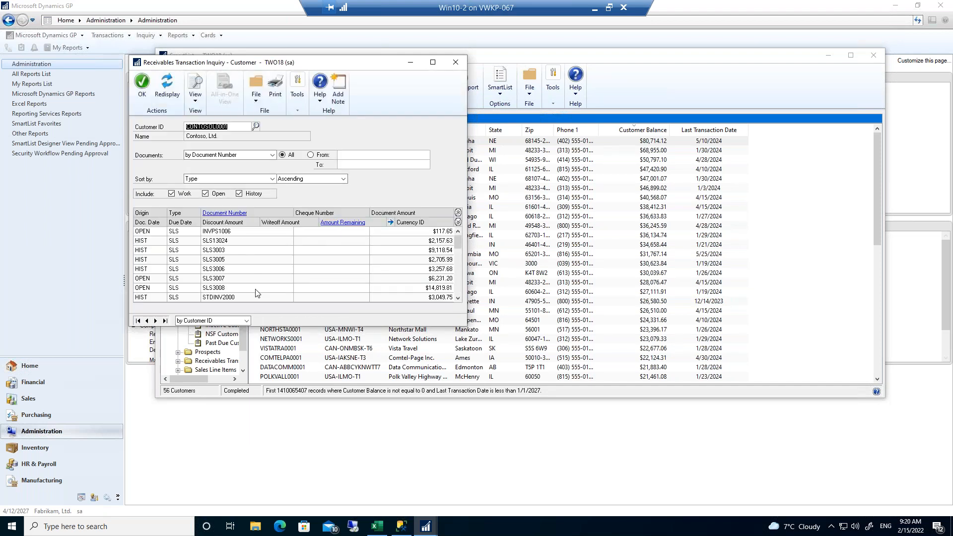
left_click(249, 194)
left_click(166, 84)
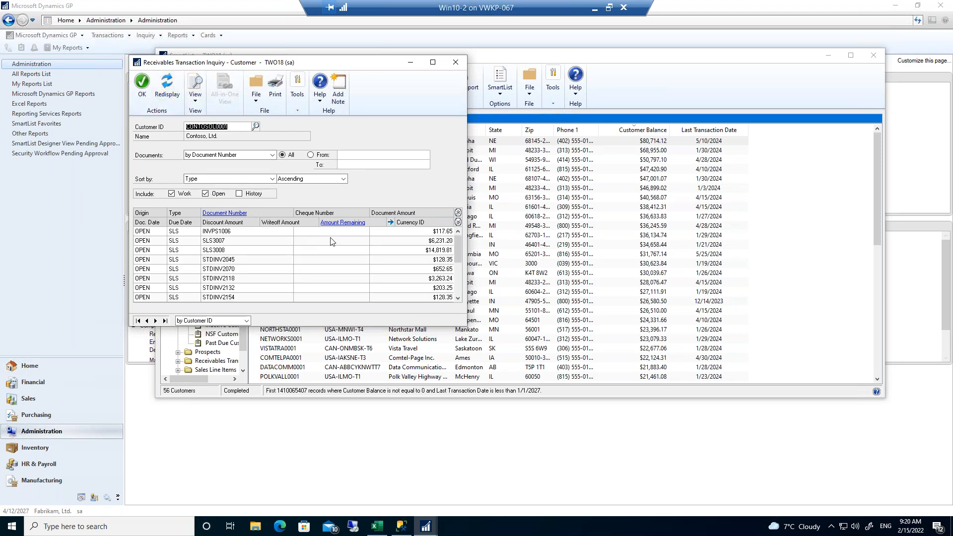
Review the expanded transaction details of Contoso's invoice STDINV2249, and close the Receivables Transaction Inquiry.
left_click_drag(458, 242, 463, 296)
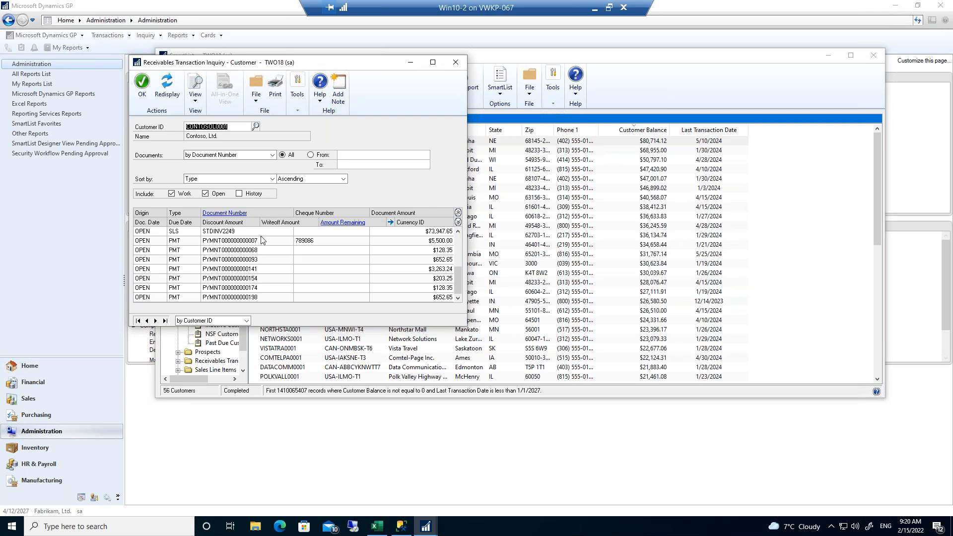
left_click(232, 233)
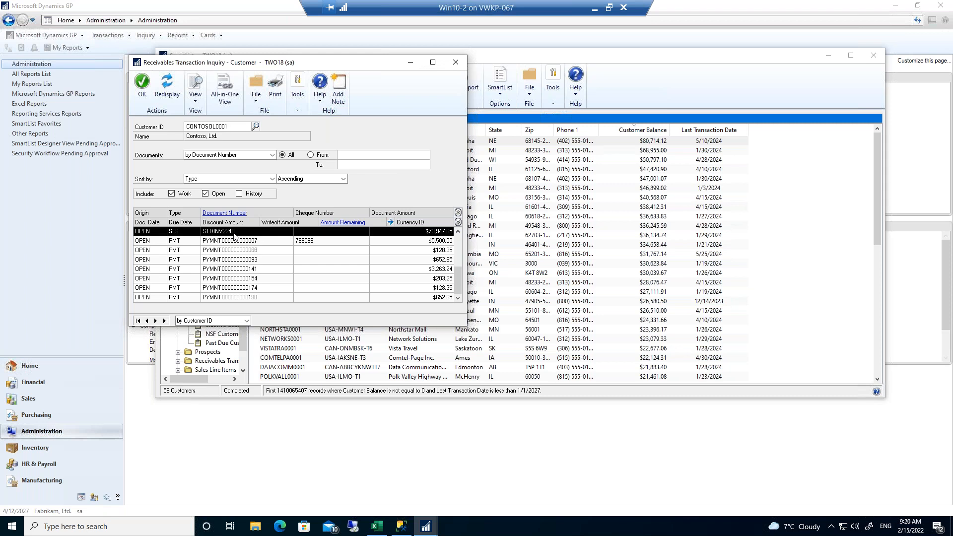
left_click(458, 222)
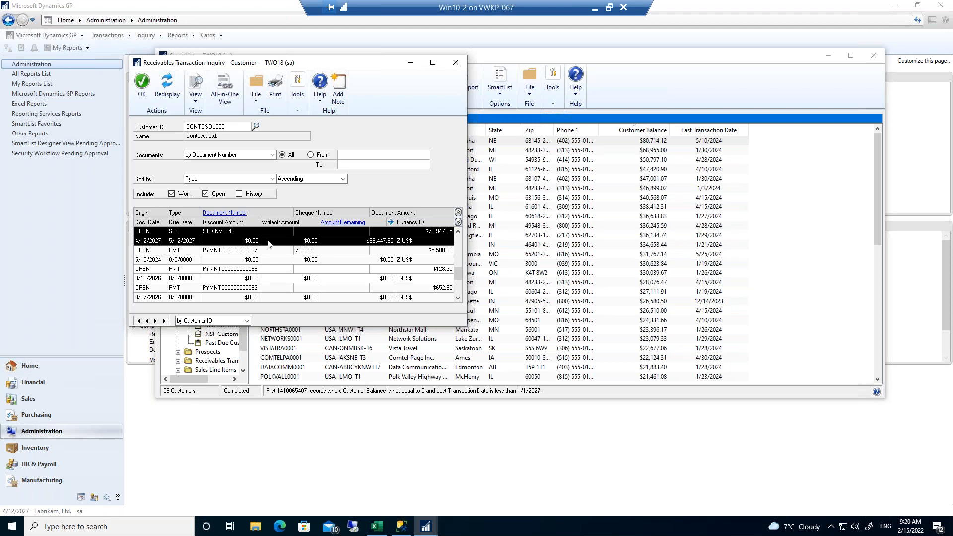
left_click(456, 63)
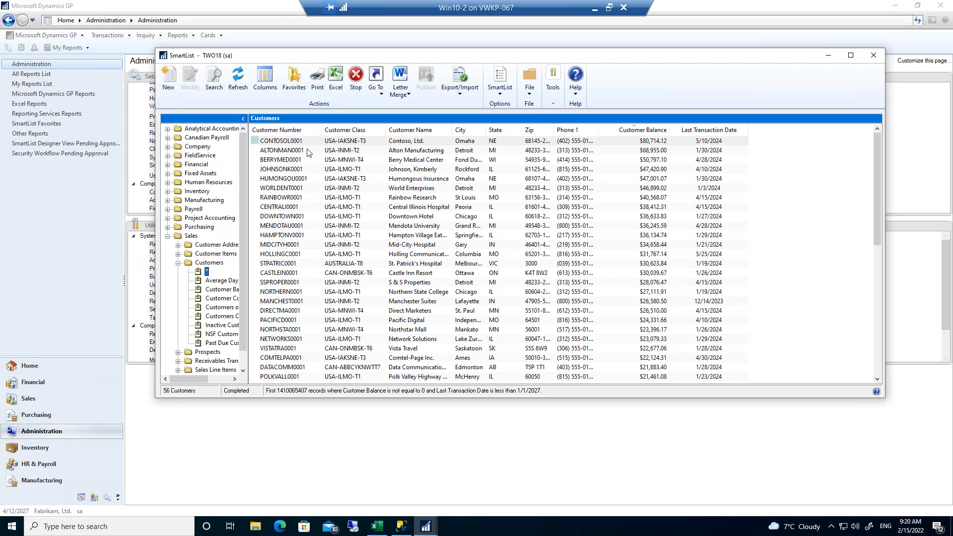
Export the Customers SmartList results to Excel and look through the exported rows and the Customer Balance column.
left_click(336, 80)
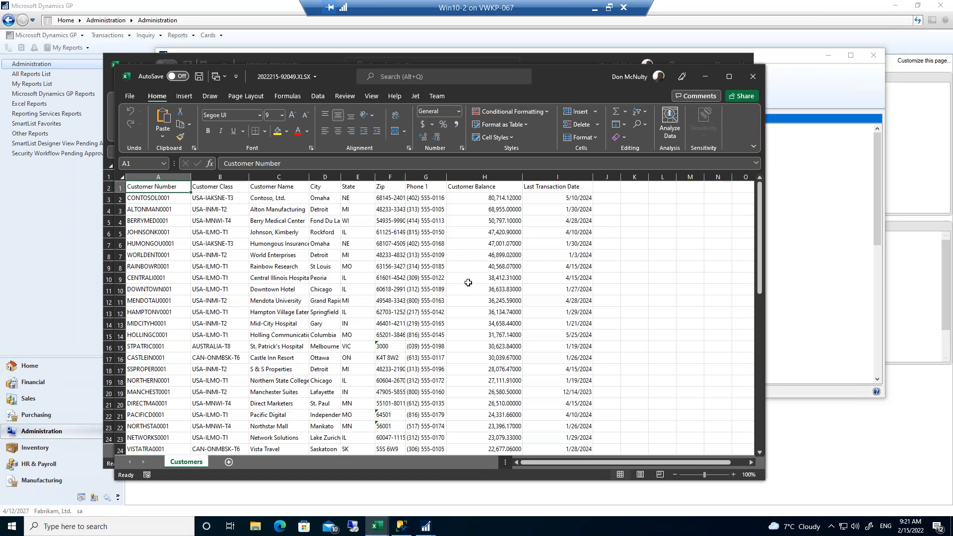
scroll(469, 288, "down", 6)
scroll(470, 288, "down", 9)
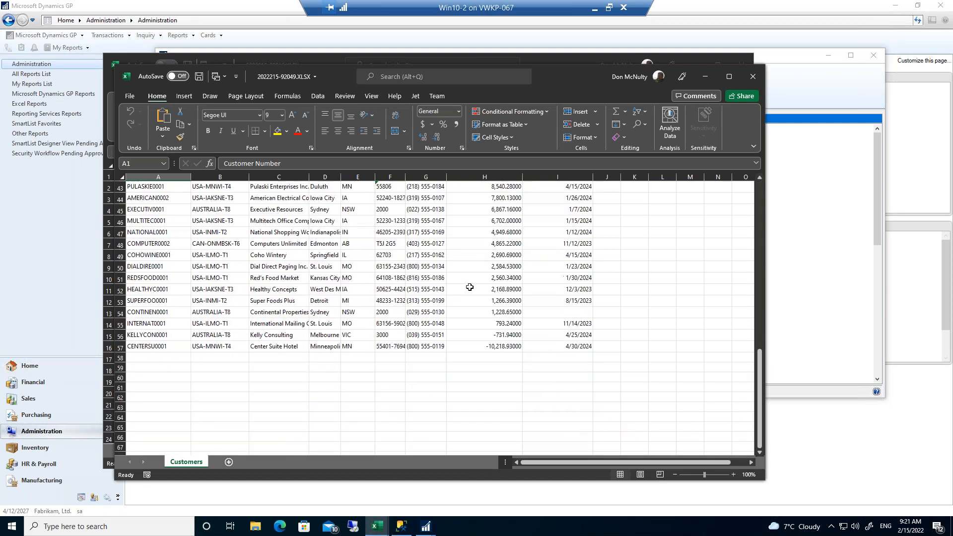
scroll(470, 287, "up", 1)
left_click(558, 344)
left_click_drag(460, 347, 485, 186)
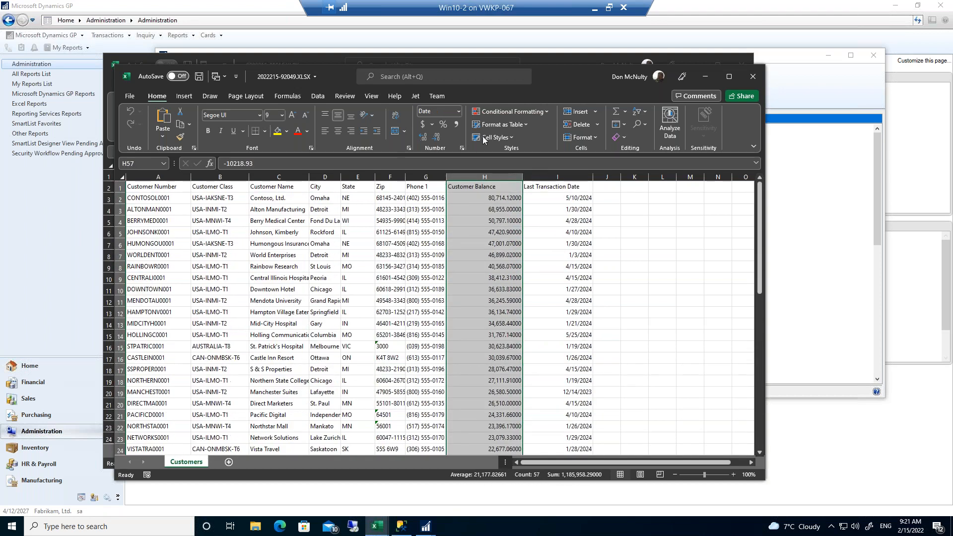
left_click(488, 224)
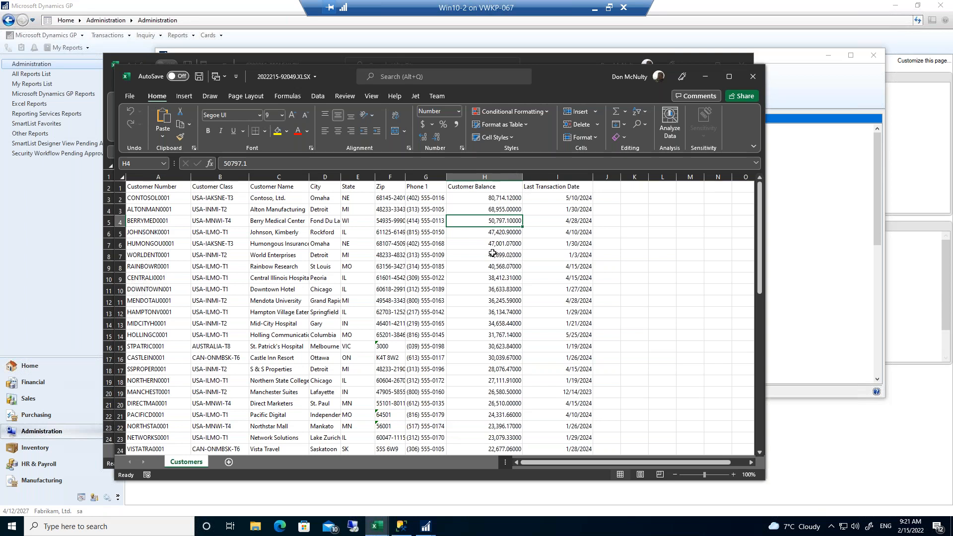
Return to SmartList, refresh the Customers list, and view the Letter Merge options.
left_click(806, 224)
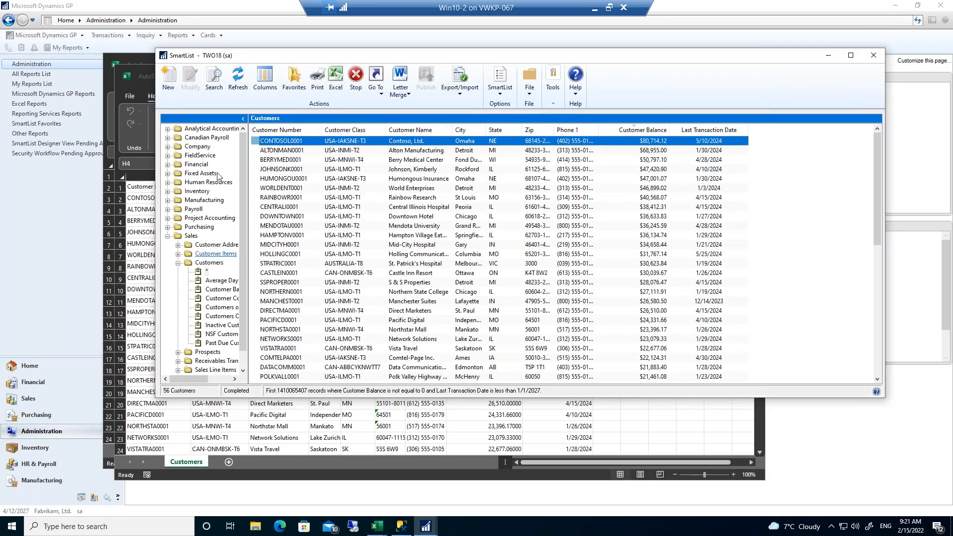
left_click(237, 78)
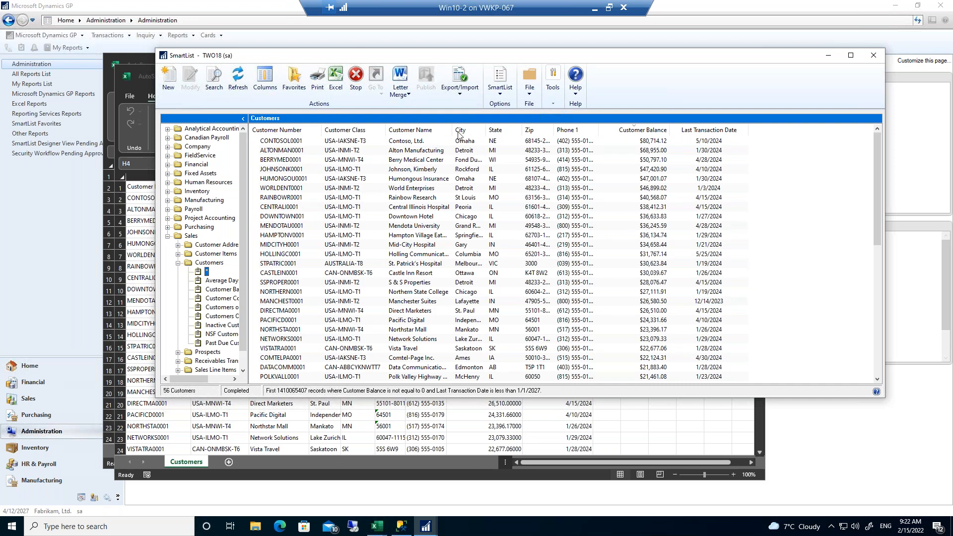
left_click(410, 95)
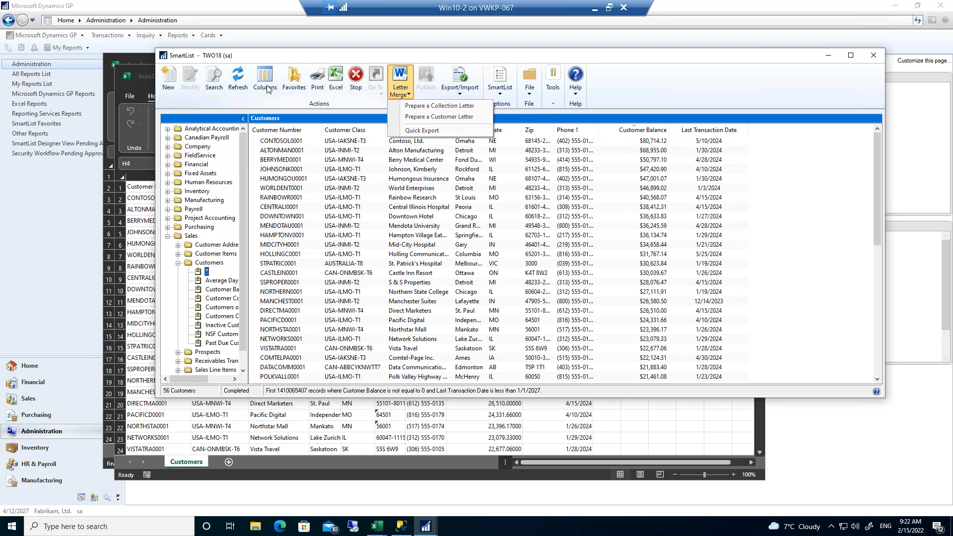
Save the current Customers search as a favorite named "Customers by last trans date", visible to System, without a reminder.
left_click(299, 90)
left_click(300, 89)
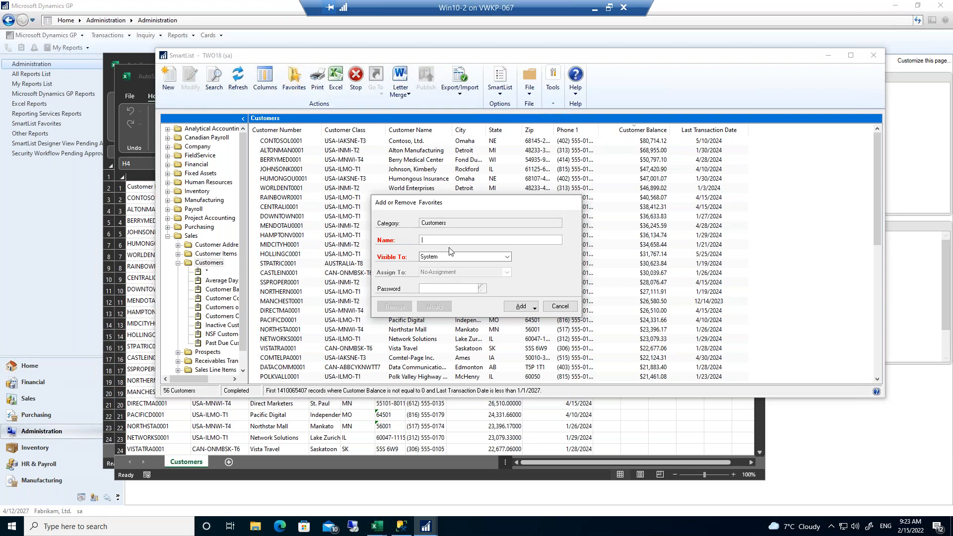
type("Customers by last trans")
type("date")
left_click(446, 257)
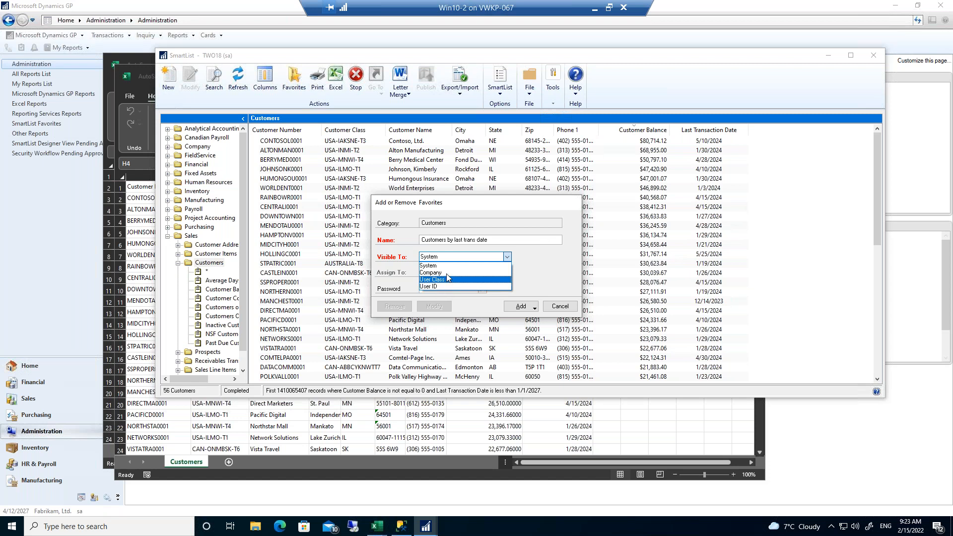
left_click(445, 267)
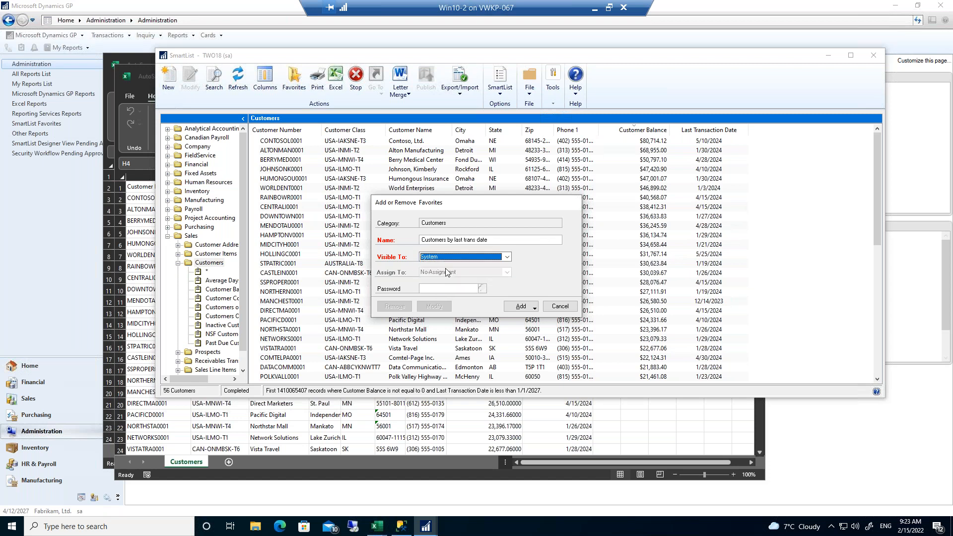
left_click(527, 308)
left_click(527, 309)
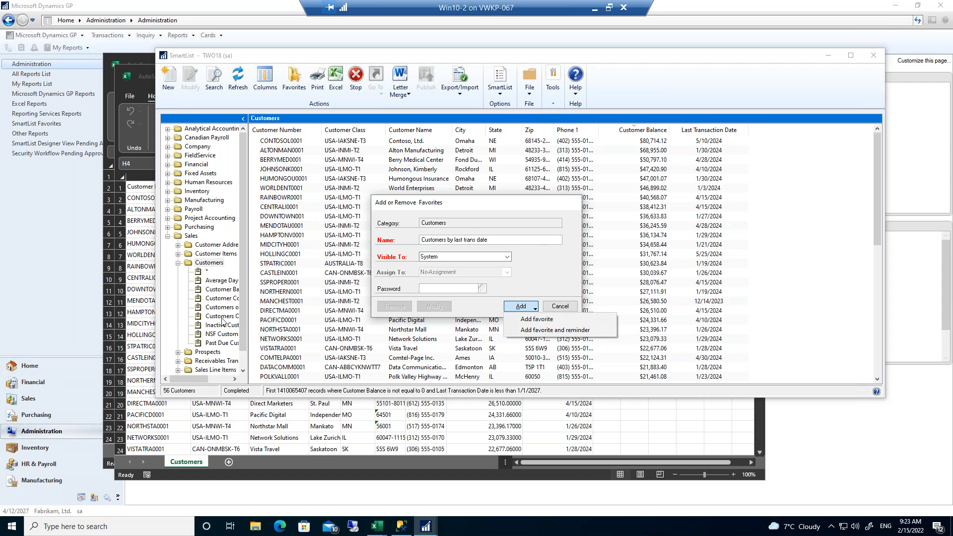
left_click(530, 319)
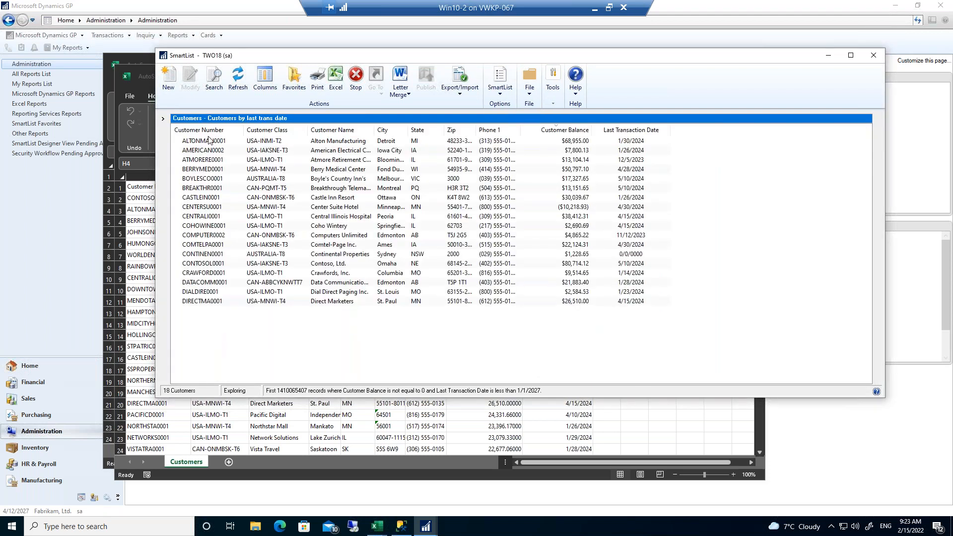
Display the default * favorite under Customers for comparison, and reopen the "Customers by last trans date" favorite.
left_click(162, 119)
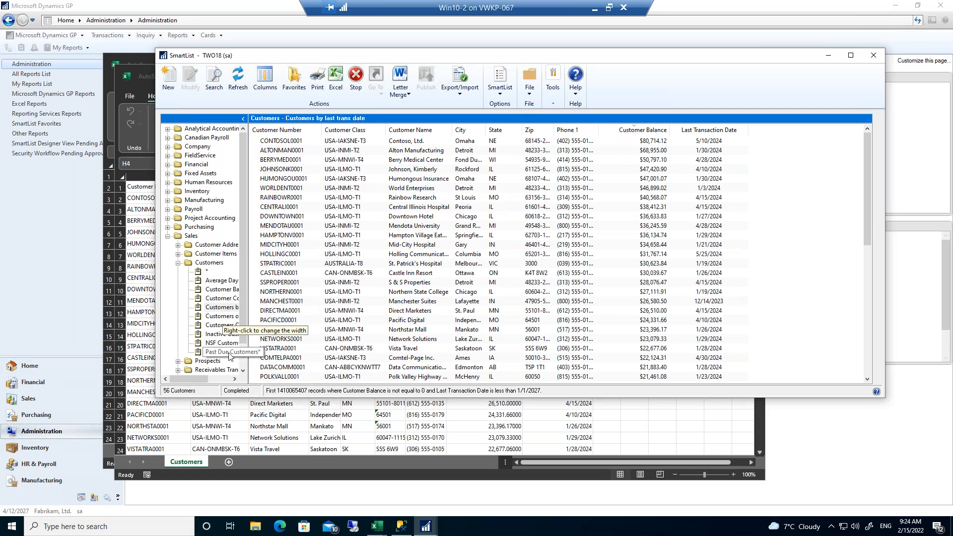
left_click(208, 274)
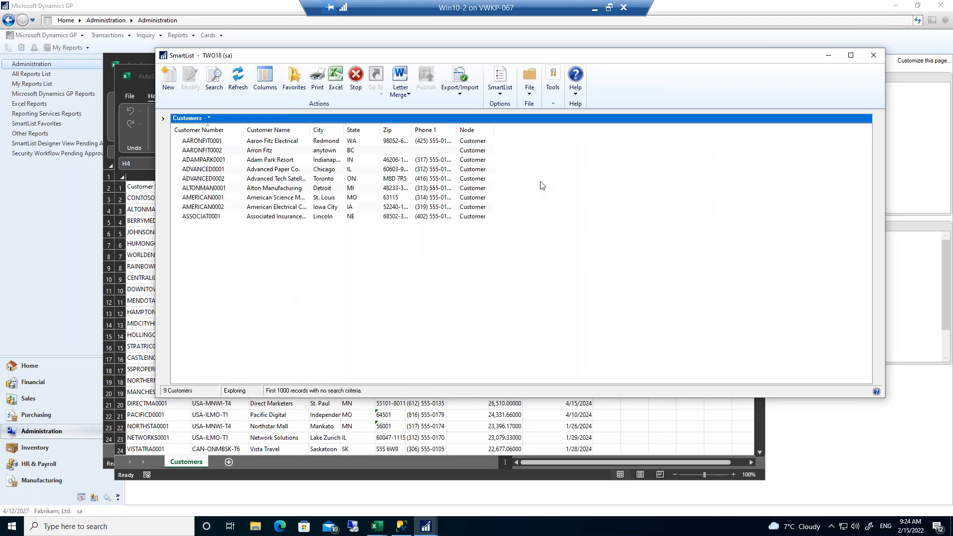
left_click(161, 121)
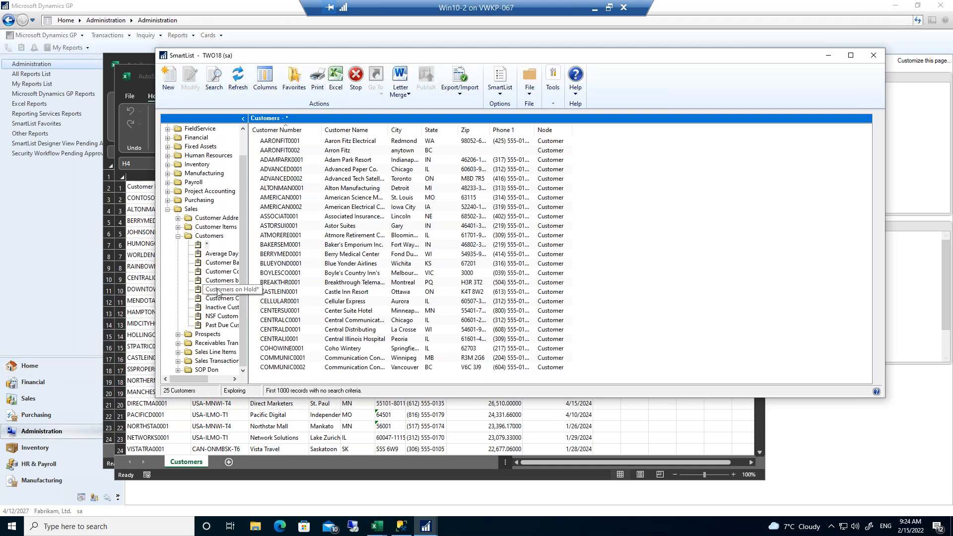
left_click(219, 281)
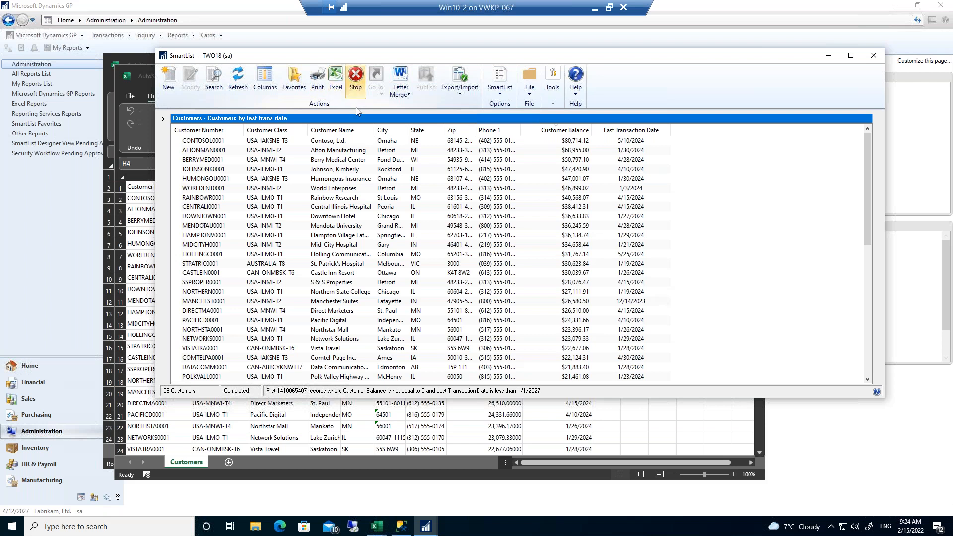
Review the Export/Import and SmartList options, and view the Export Solutions window before closing it.
left_click(459, 97)
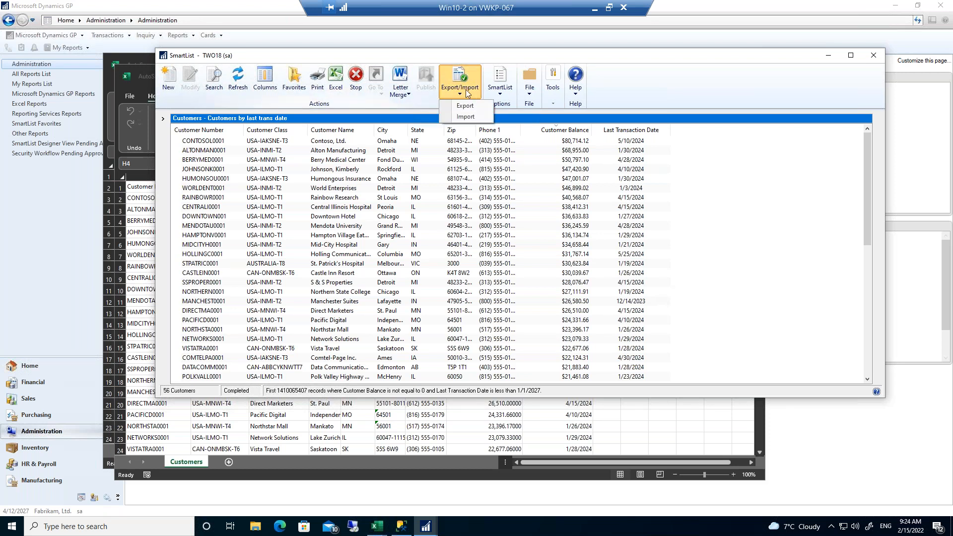
left_click(501, 98)
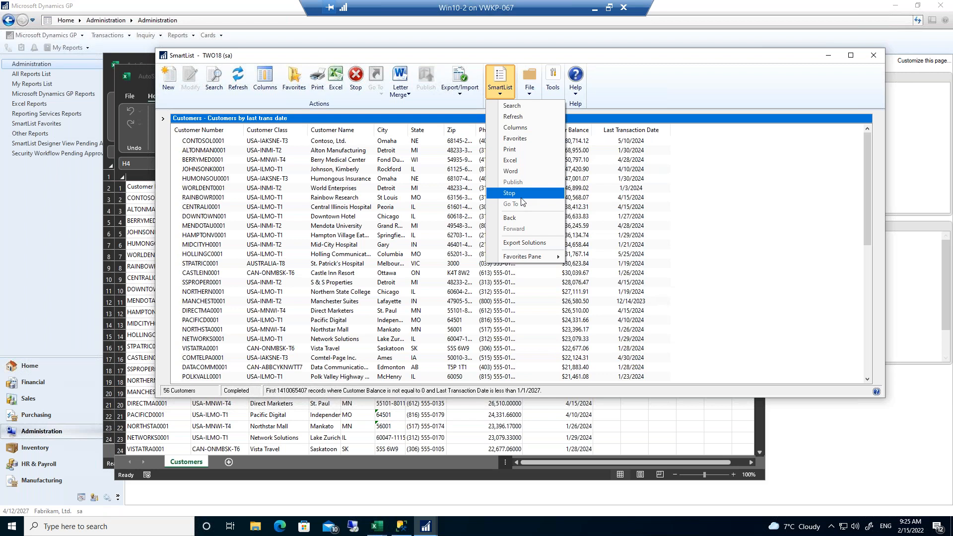
left_click(536, 245)
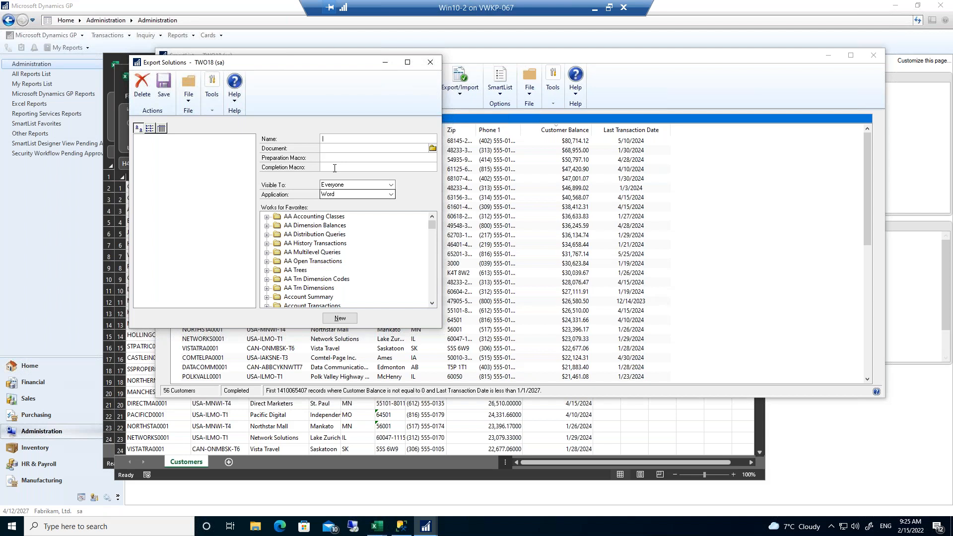
left_click(430, 63)
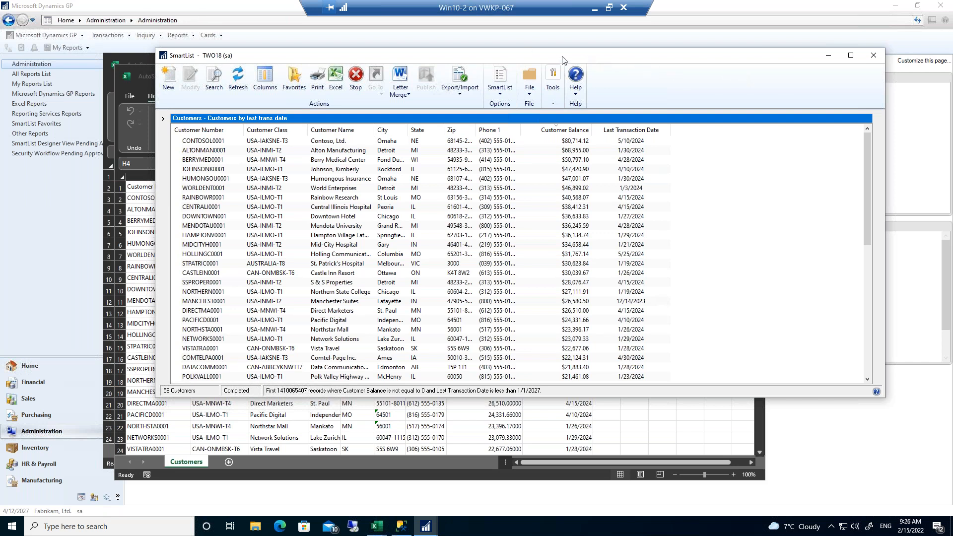
Open the settings of the "Customers by last trans date" favorite and review its Visible To options and Password field, keeping System.
left_click_drag(510, 57, 498, 58)
mouse_move(351, 60)
left_mouse_down()
mouse_move(271, 59)
mouse_move(334, 63)
left_mouse_up()
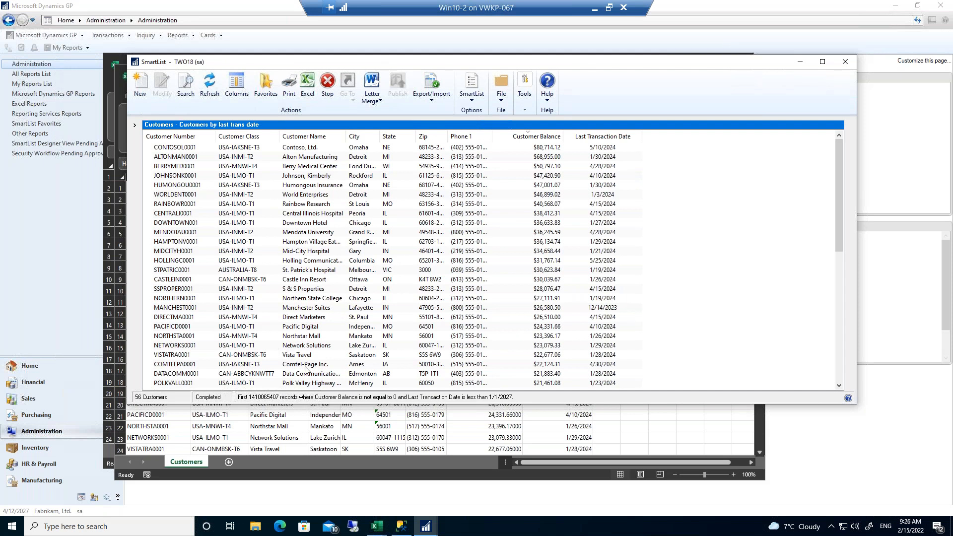
left_click(270, 88)
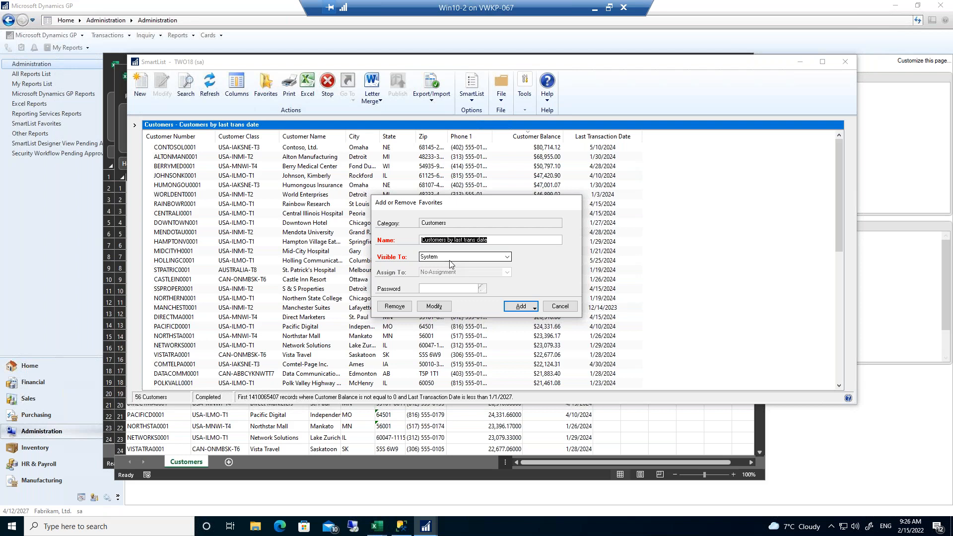
left_click(449, 260)
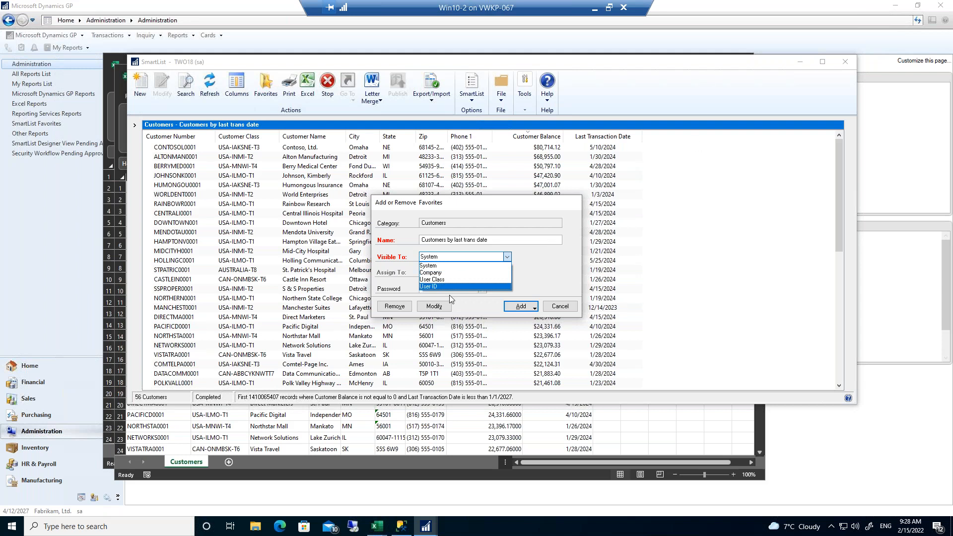
left_click(545, 275)
left_click(428, 289)
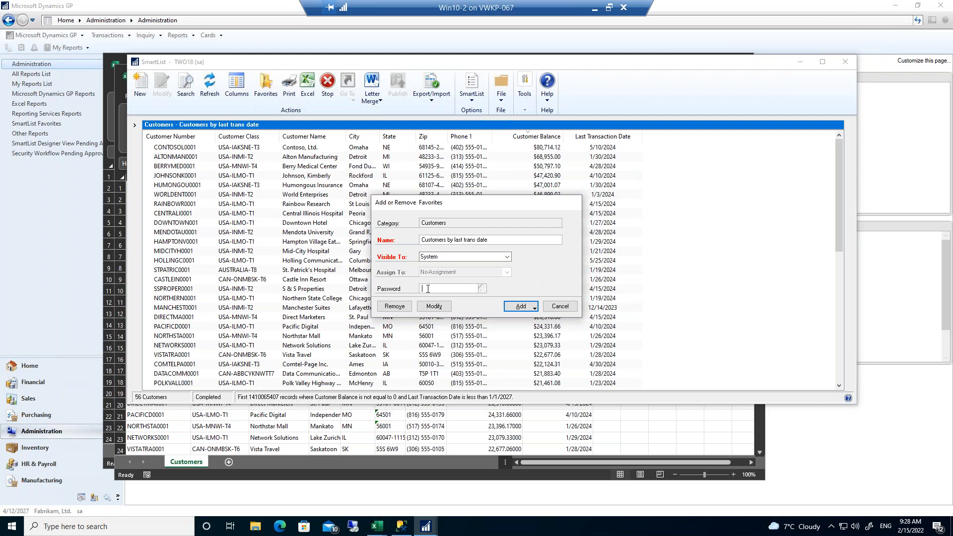